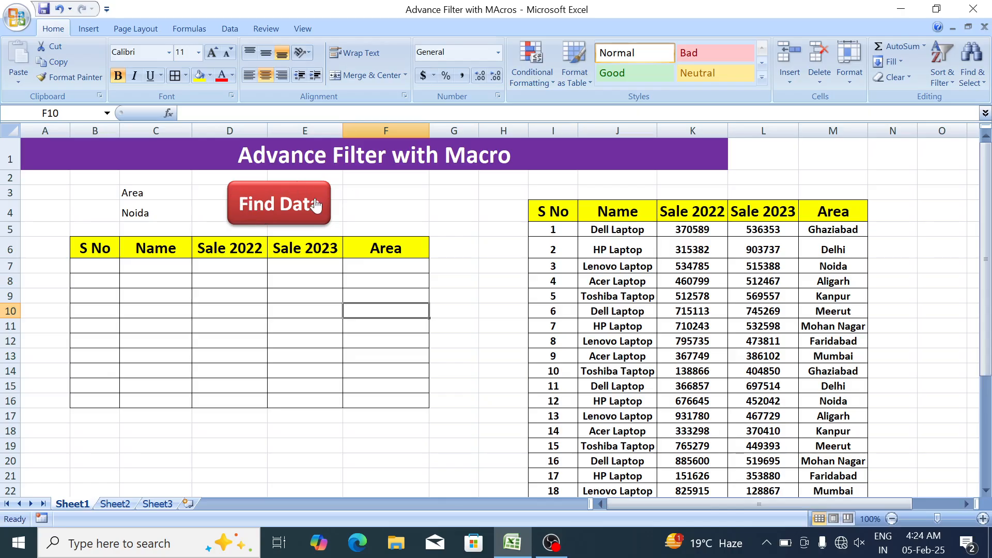
# Apply all borders and bold to the criteria cells C3:C4.
pyautogui.click(162, 193)
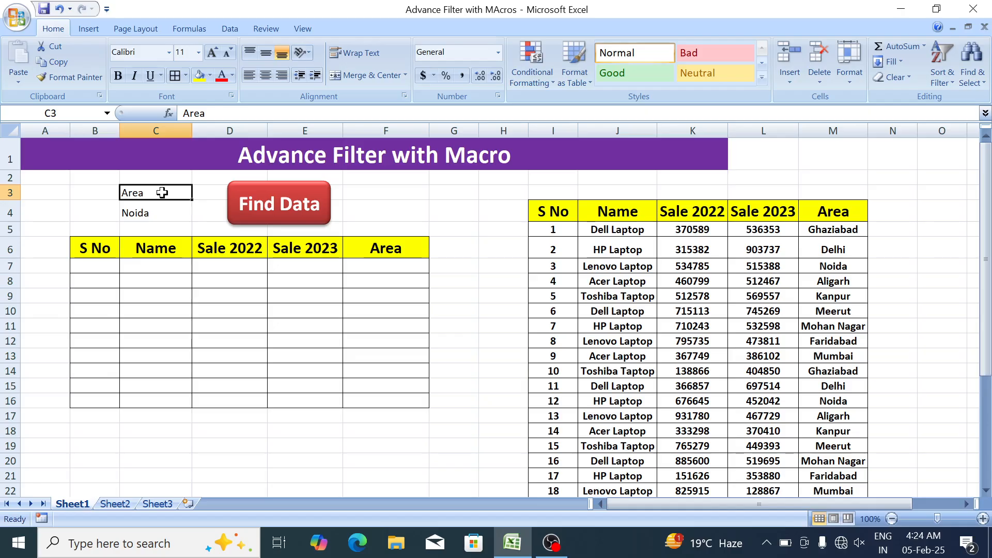
pyautogui.hotkey('shift', 'Down')
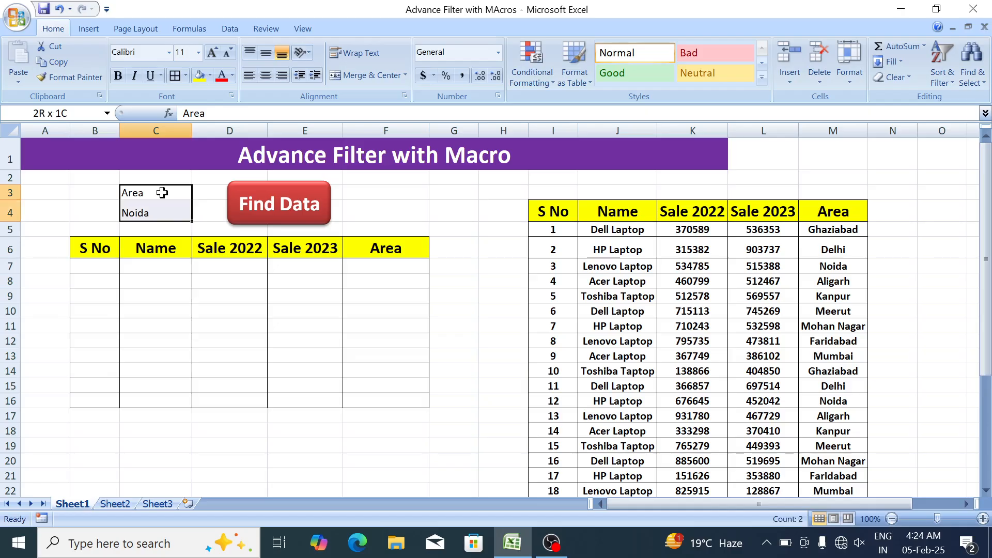
pyautogui.hotkey('alt', 'h')
pyautogui.press('b')
pyautogui.press('a')
pyautogui.hotkey('ctrl', 'b')
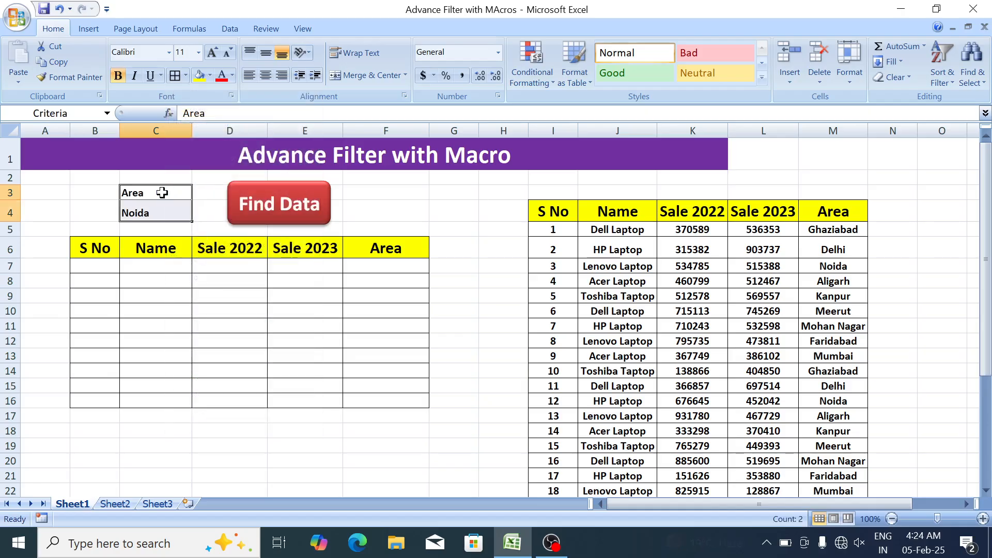
# Run the Find Data macro with the Area criterion Noida.
pyautogui.click(162, 216)
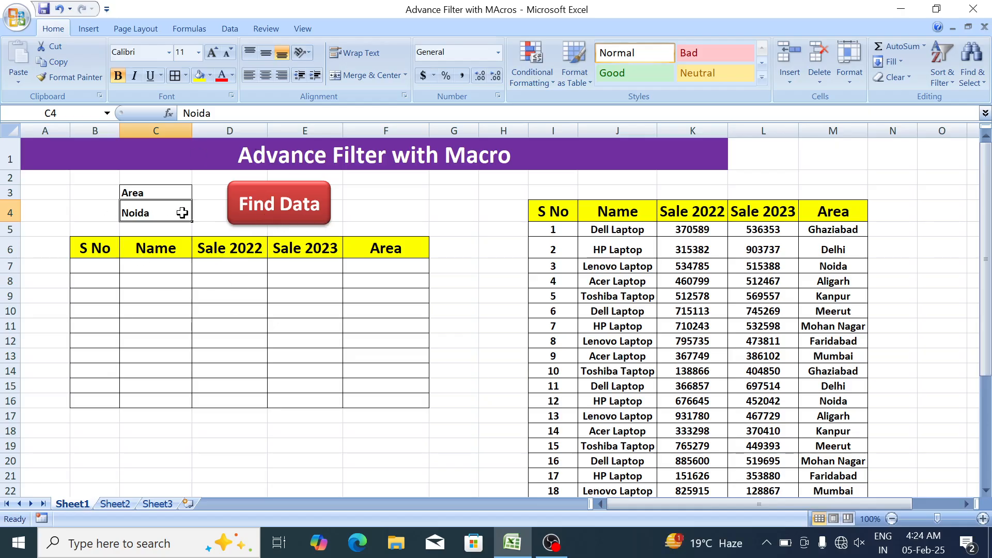
pyautogui.click(283, 204)
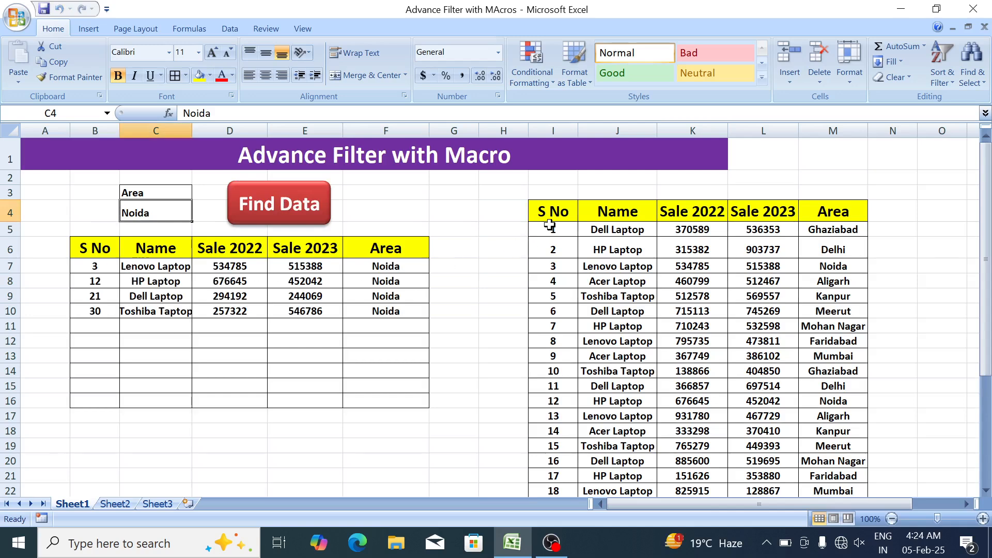
pyautogui.moveTo(549, 229); pyautogui.dragTo(776, 389)
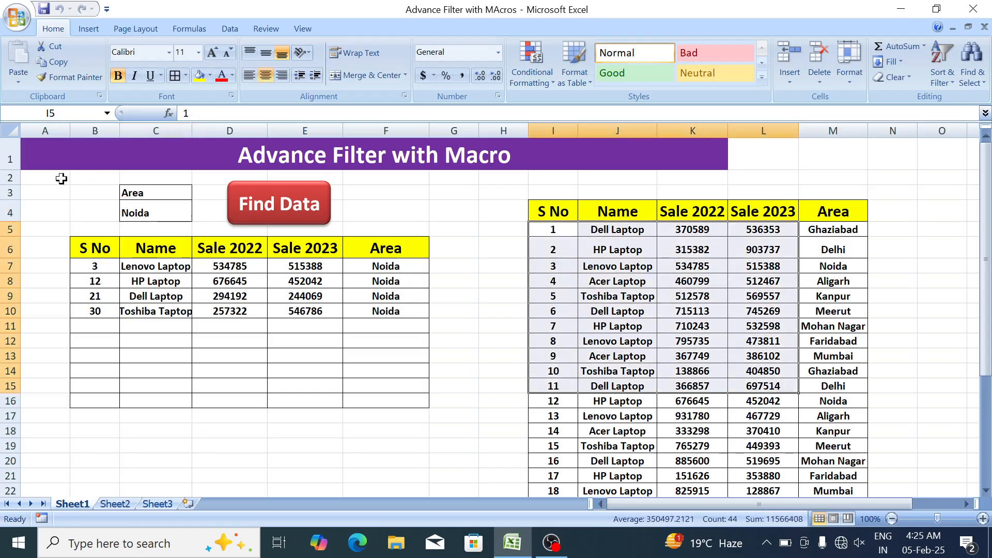
# Set the Area criterion in C4 to Delhi and run the Find Data macro.
pyautogui.click(152, 213)
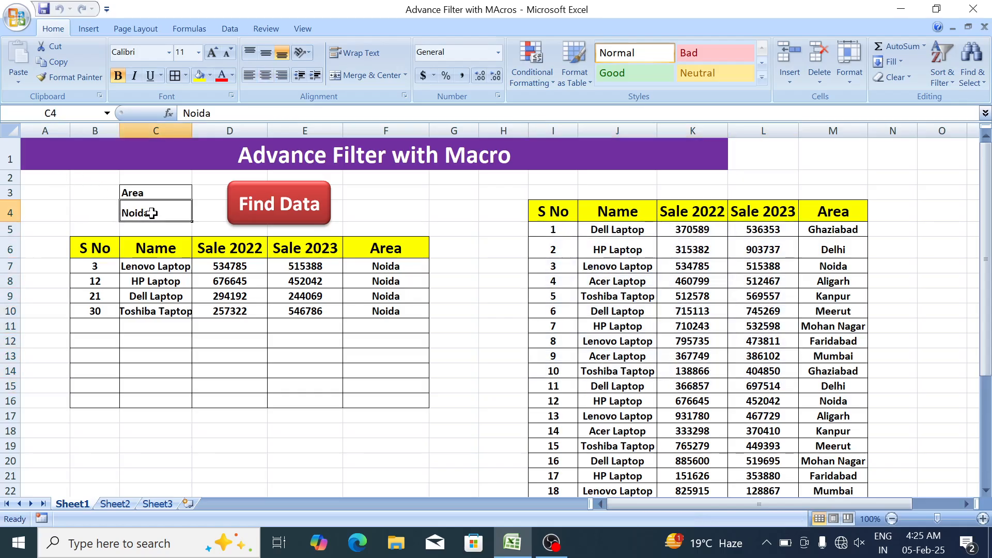
pyautogui.write('Ali')
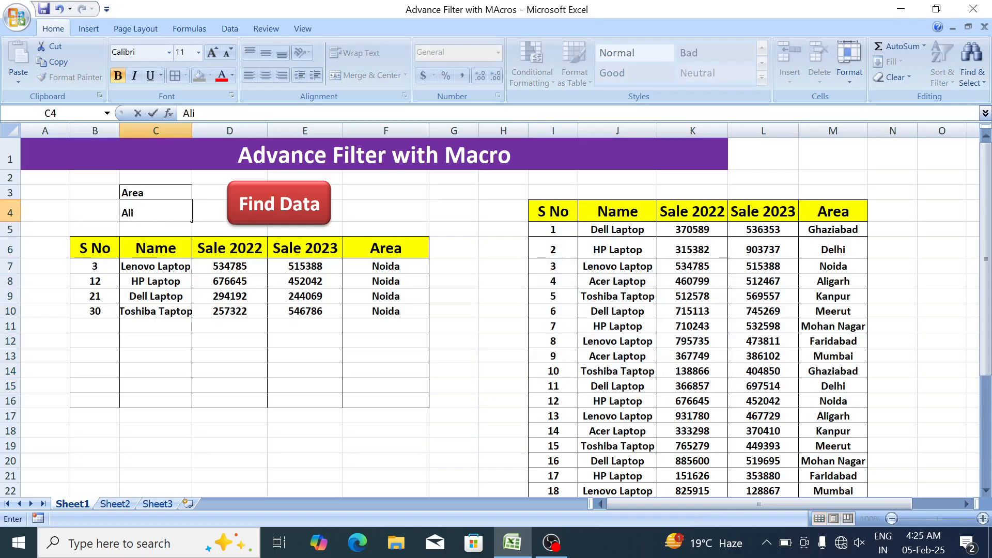
pyautogui.write('Delhi')
pyautogui.click(254, 206)
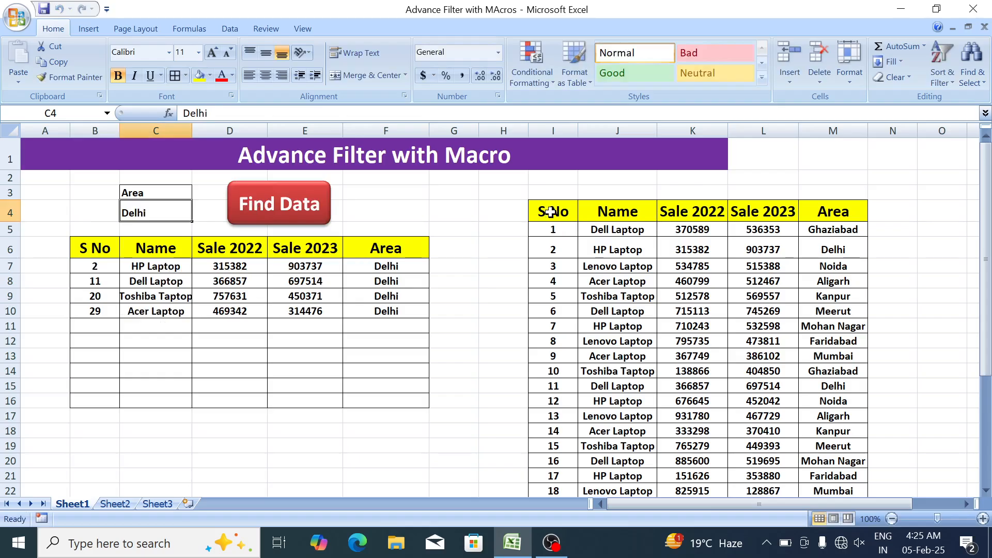
pyautogui.moveTo(543, 215); pyautogui.dragTo(783, 413)
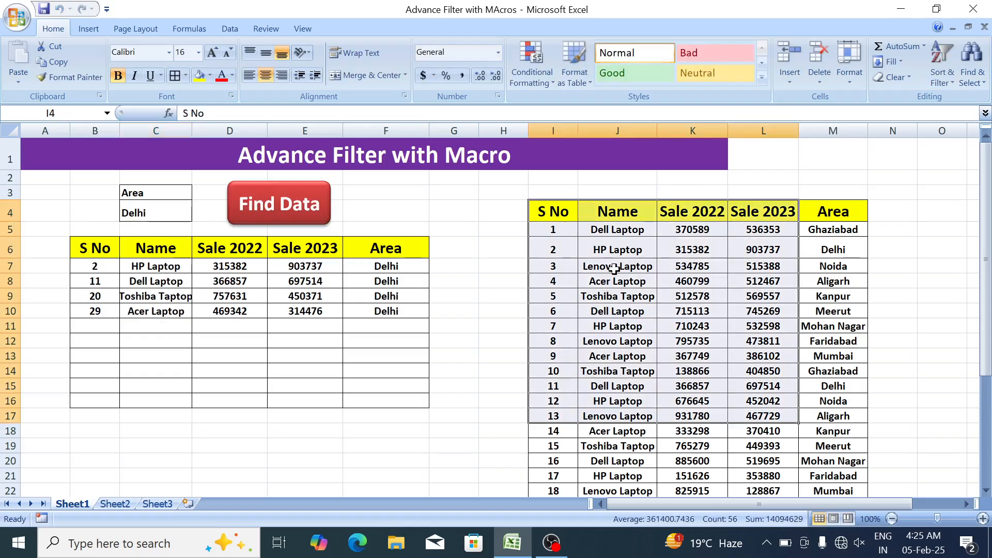
pyautogui.click(634, 309)
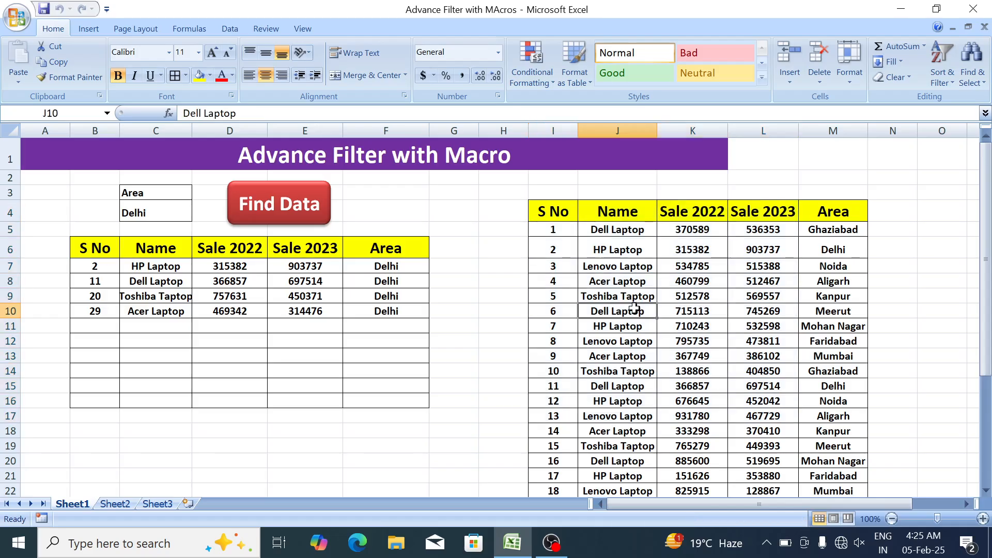
pyautogui.moveTo(98, 268); pyautogui.dragTo(262, 373)
pyautogui.click(206, 324)
# Try filtering for Dell Laptop by entering it in C4 under the Area heading and running Find Data.
pyautogui.click(161, 215)
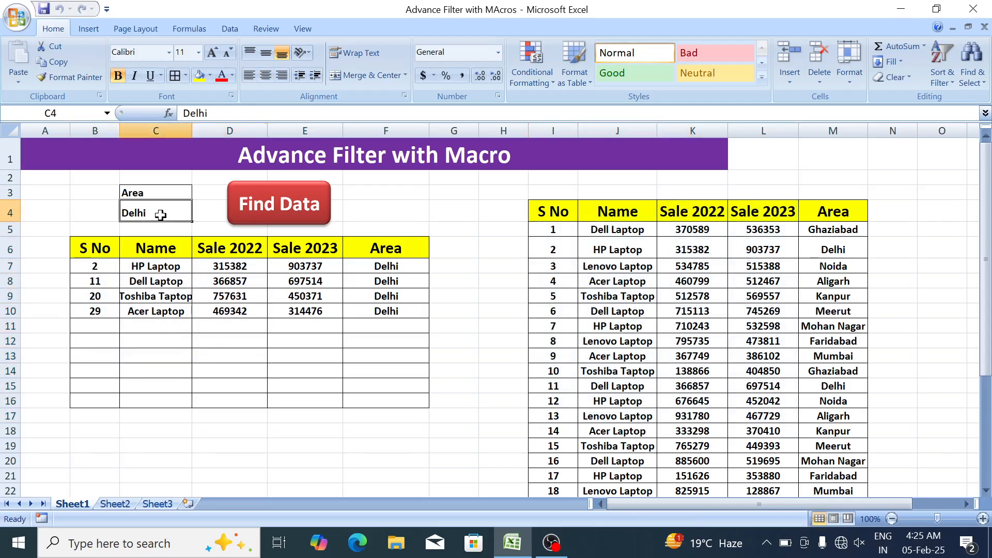
pyautogui.write('Dell')
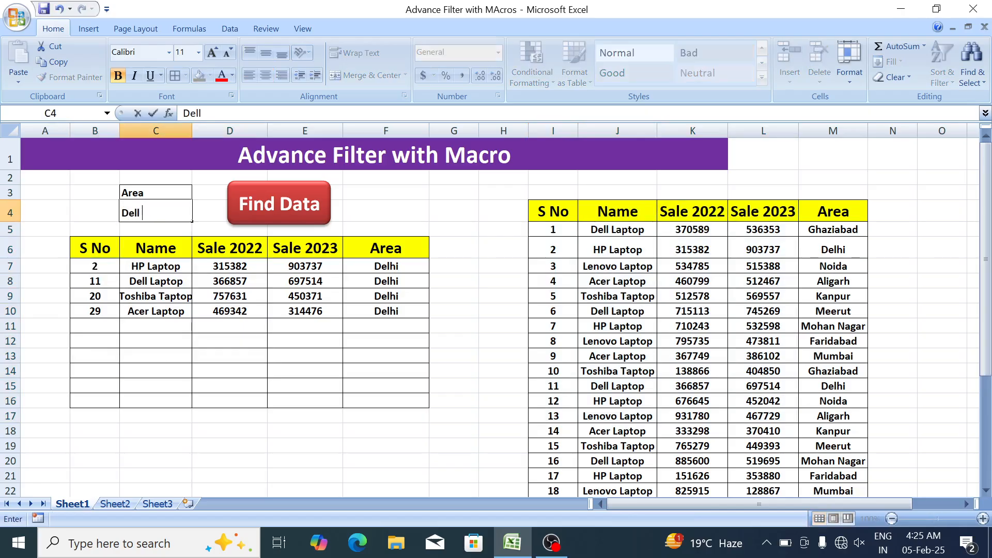
pyautogui.write(' Laptop')
pyautogui.click(264, 205)
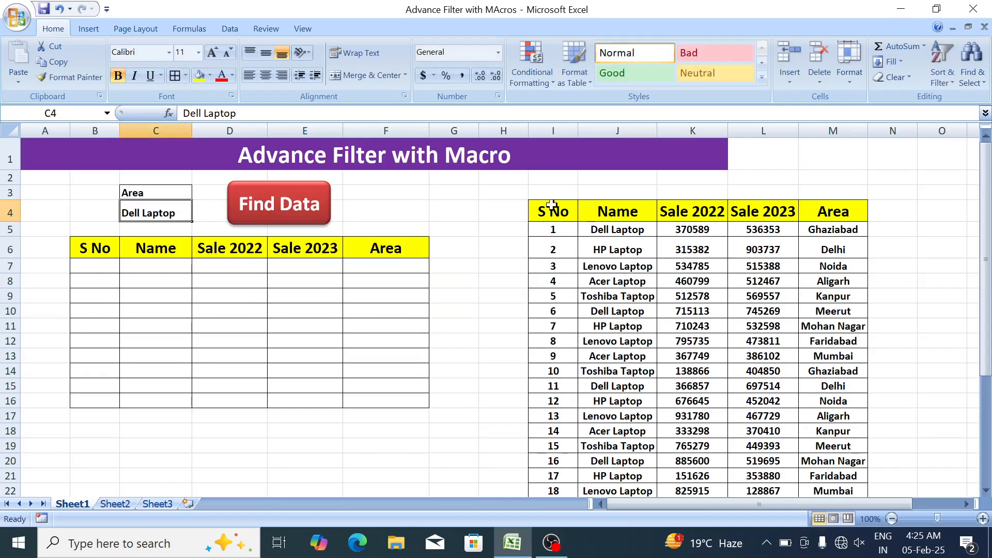
pyautogui.doubleClick(181, 212)
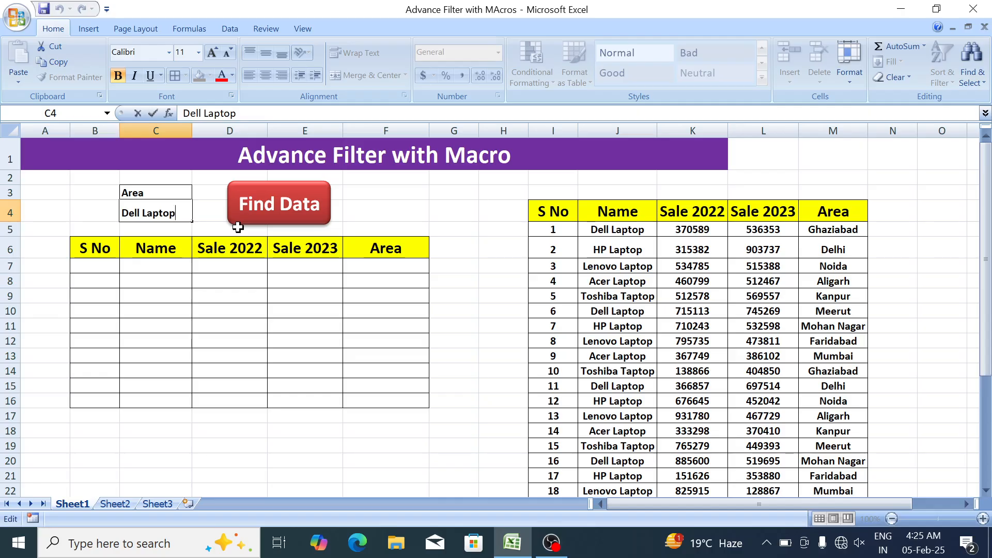
pyautogui.press('Return')
pyautogui.press('Up')
pyautogui.press('Up')
pyautogui.press('Down')
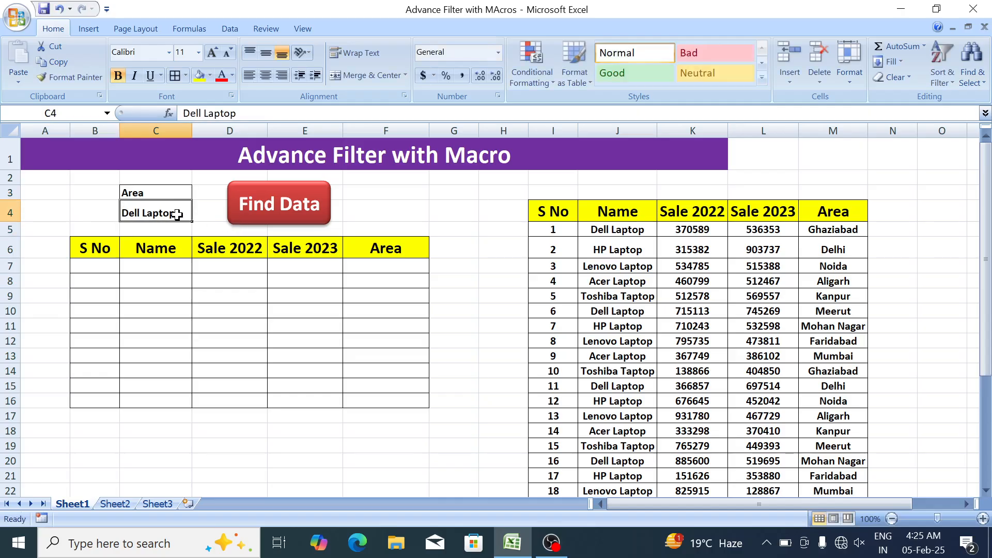
# Change the criterion heading in C3 to Name and run Find Data for Dell Laptop.
pyautogui.click(155, 193)
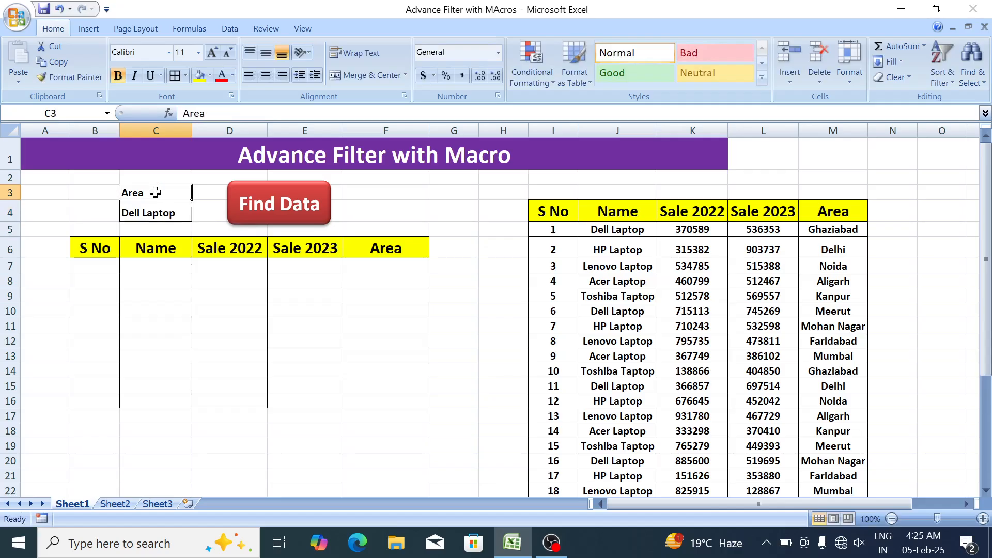
pyautogui.click(847, 217)
pyautogui.moveTo(637, 261); pyautogui.dragTo(634, 211)
pyautogui.click(634, 211)
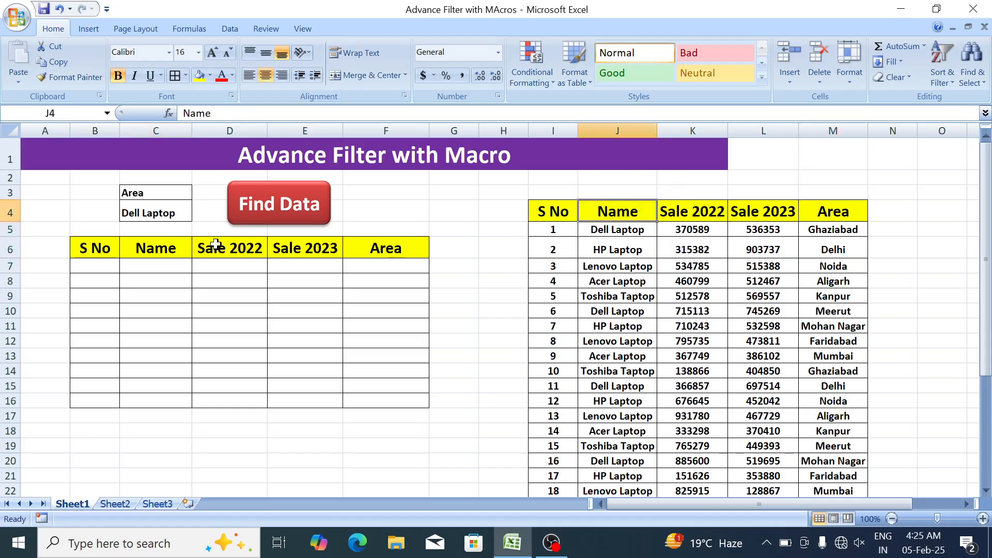
pyautogui.click(151, 194)
pyautogui.write('Name')
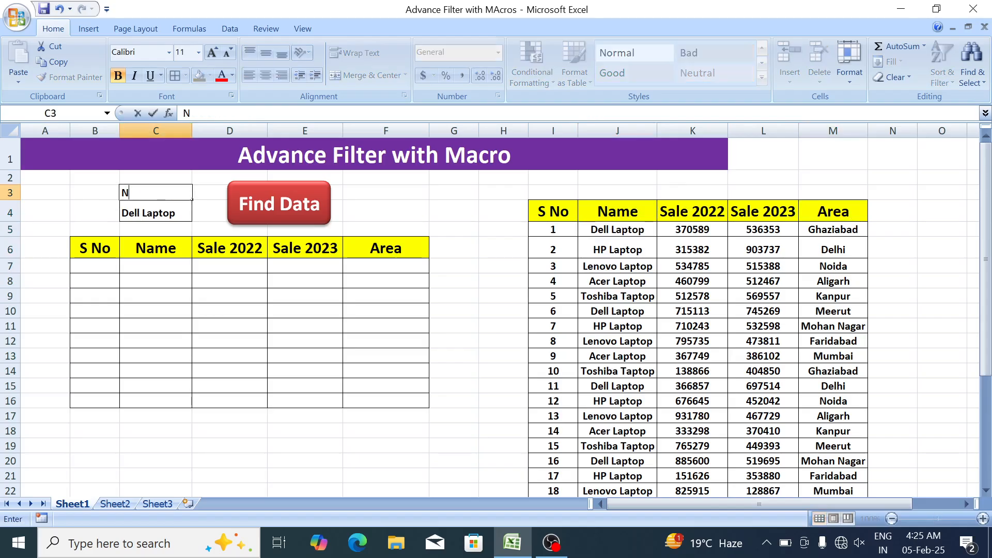
pyautogui.press('Return')
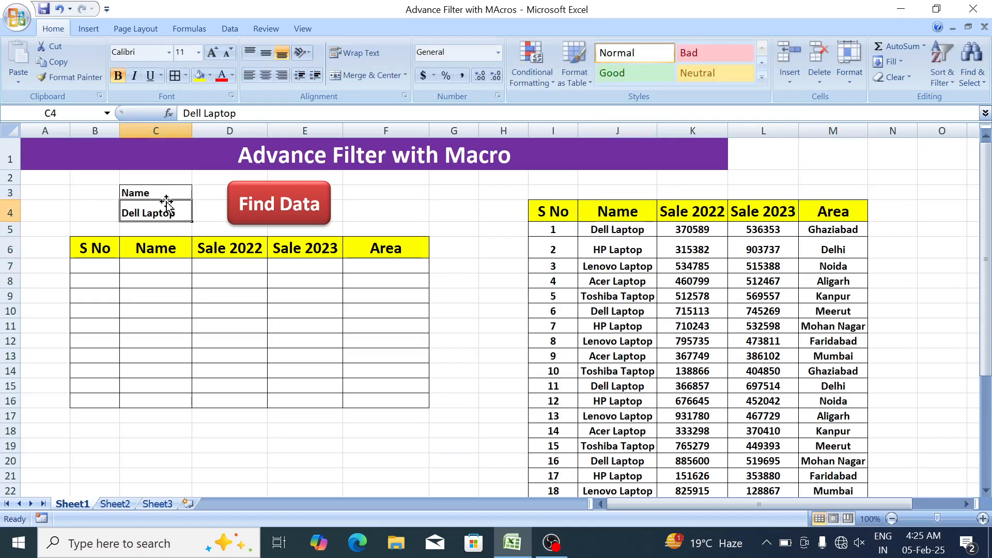
pyautogui.click(252, 211)
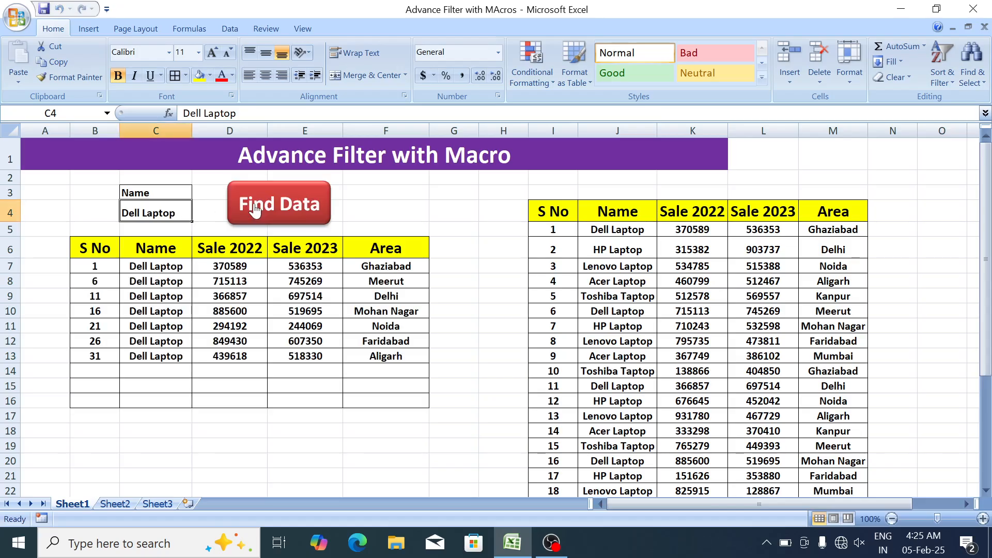
pyautogui.moveTo(96, 279); pyautogui.dragTo(333, 330)
pyautogui.click(239, 309)
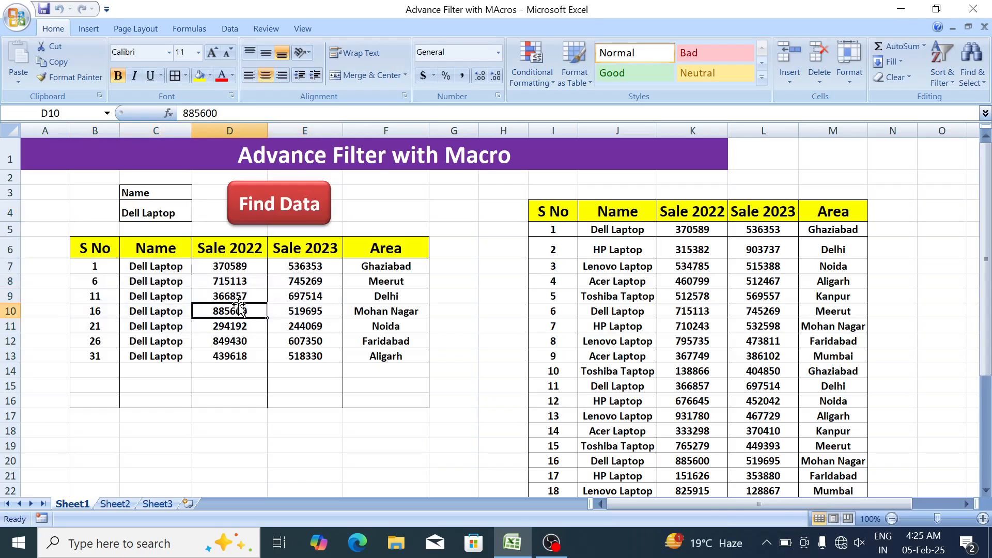
# Set the Name criterion in C4 to Hp Laptop and run the Find Data macro.
pyautogui.click(264, 201)
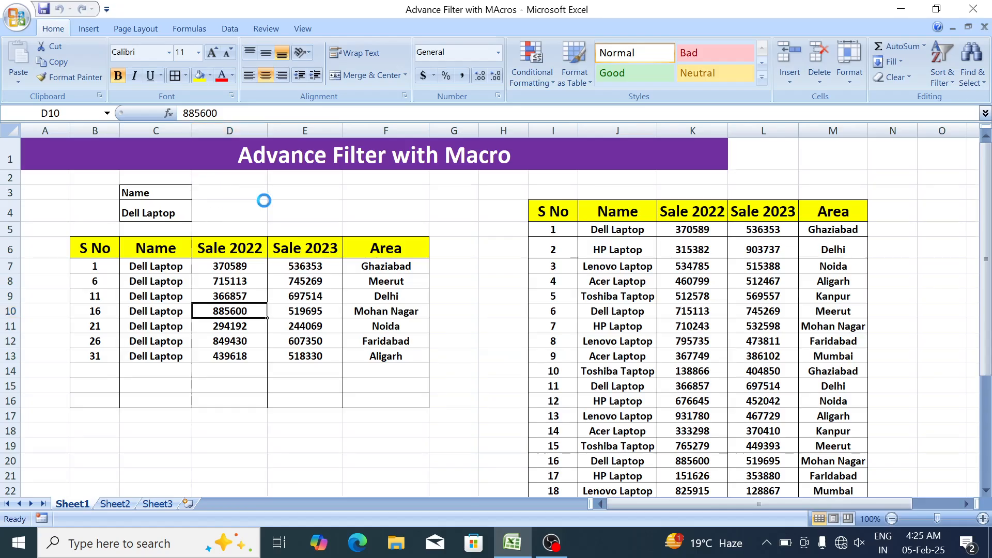
pyautogui.click(176, 213)
pyautogui.write('Hp')
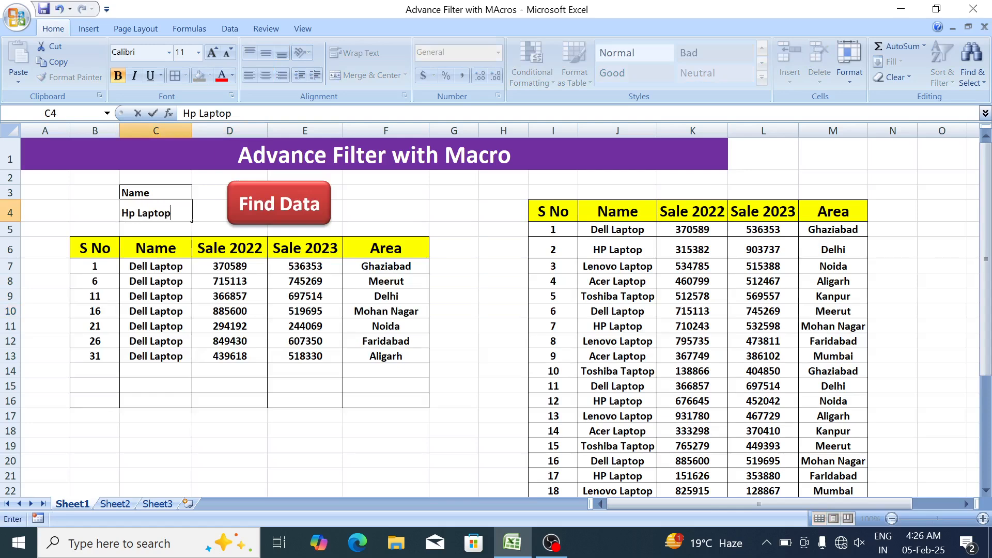
pyautogui.click(255, 204)
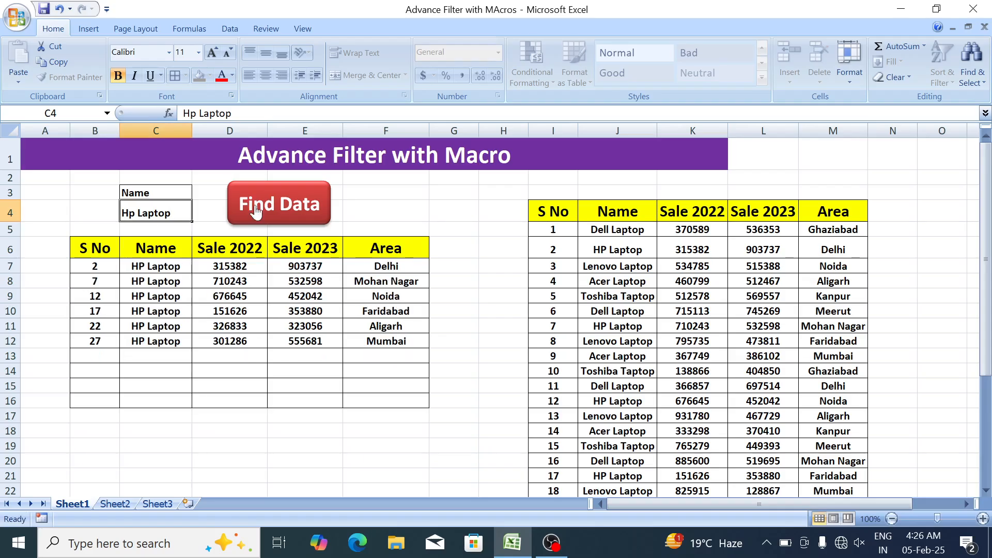
pyautogui.click(237, 296)
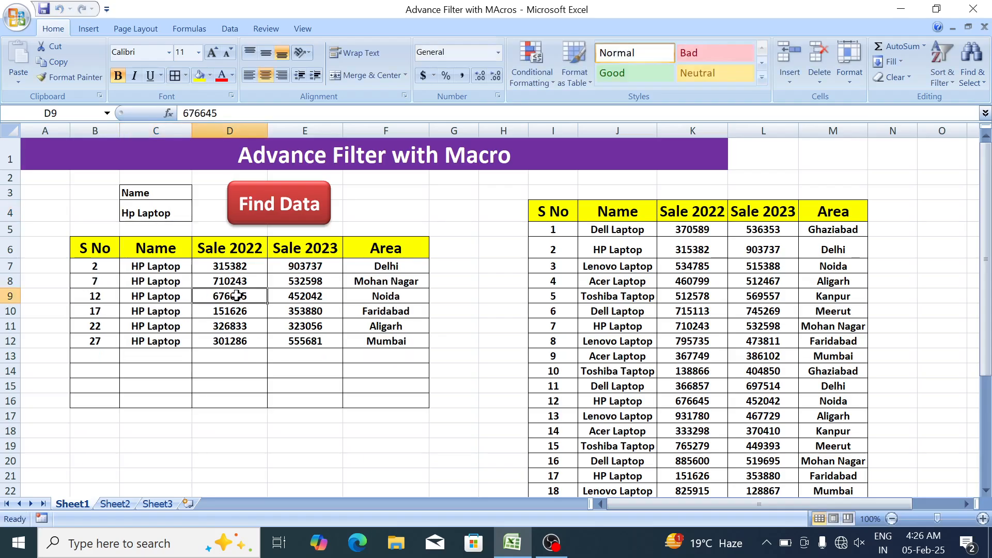
# Restart Excel, discarding the changes, and reopen the Advance Filter with MAcros workbook.
pyautogui.click(974, 9)
pyautogui.click(497, 311)
pyautogui.press('super')
pyautogui.write('ex')
pyautogui.press('Return')
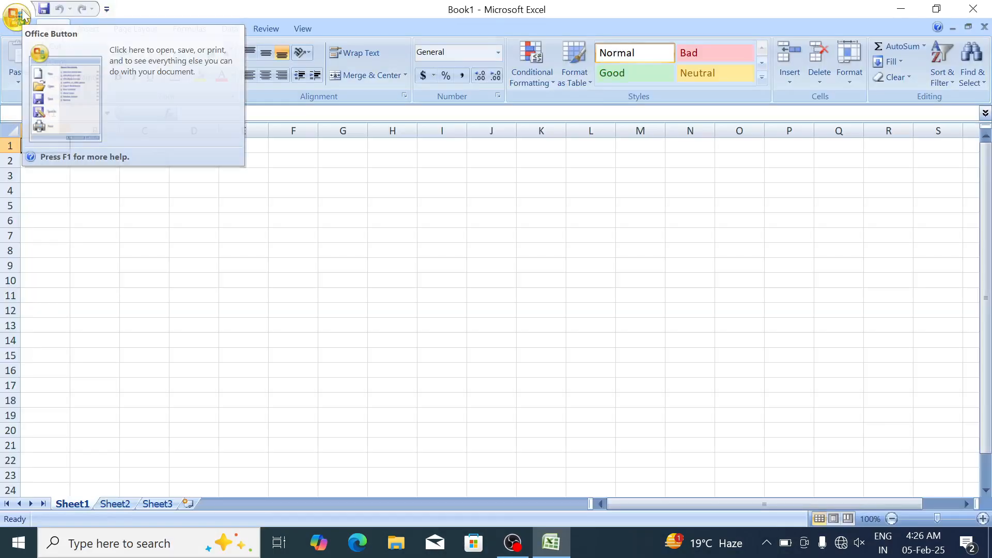
pyautogui.click(20, 16)
pyautogui.click(110, 65)
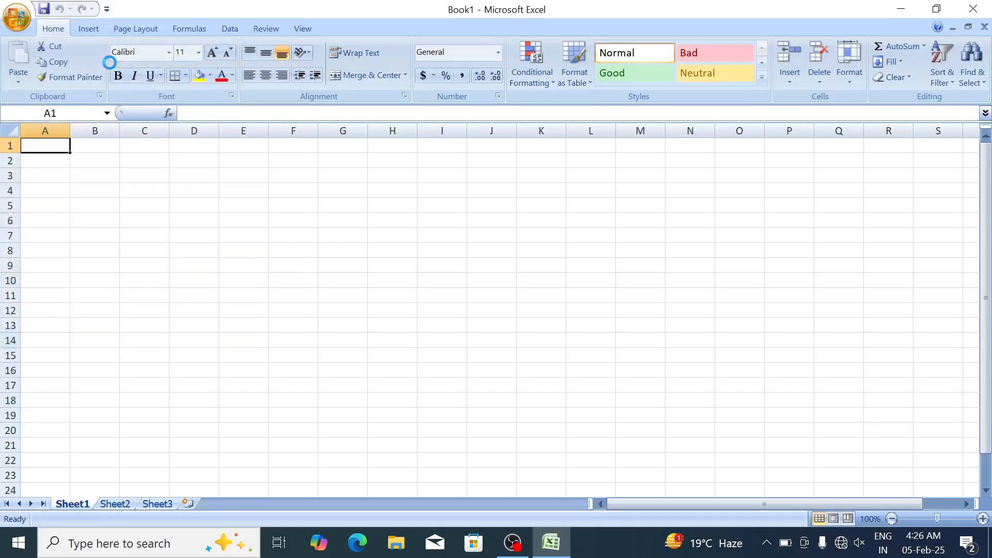
pyautogui.moveTo(542, 211); pyautogui.dragTo(752, 352)
pyautogui.click(649, 313)
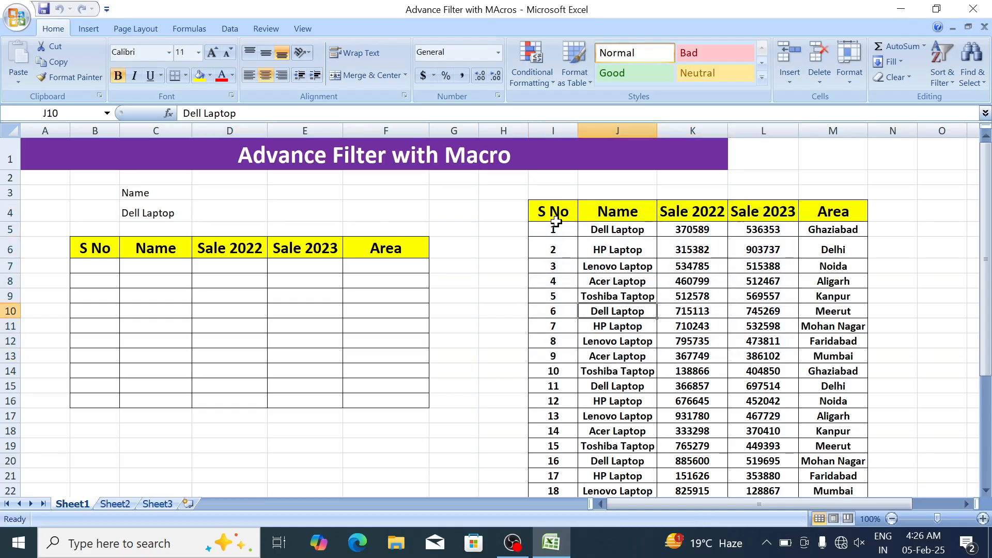
pyautogui.moveTo(555, 217); pyautogui.dragTo(821, 355)
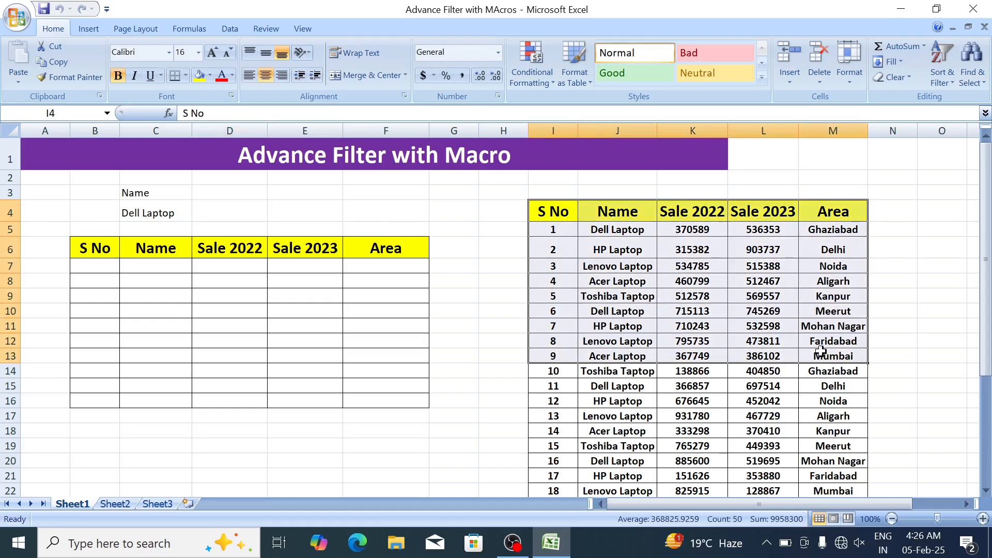
pyautogui.click(733, 309)
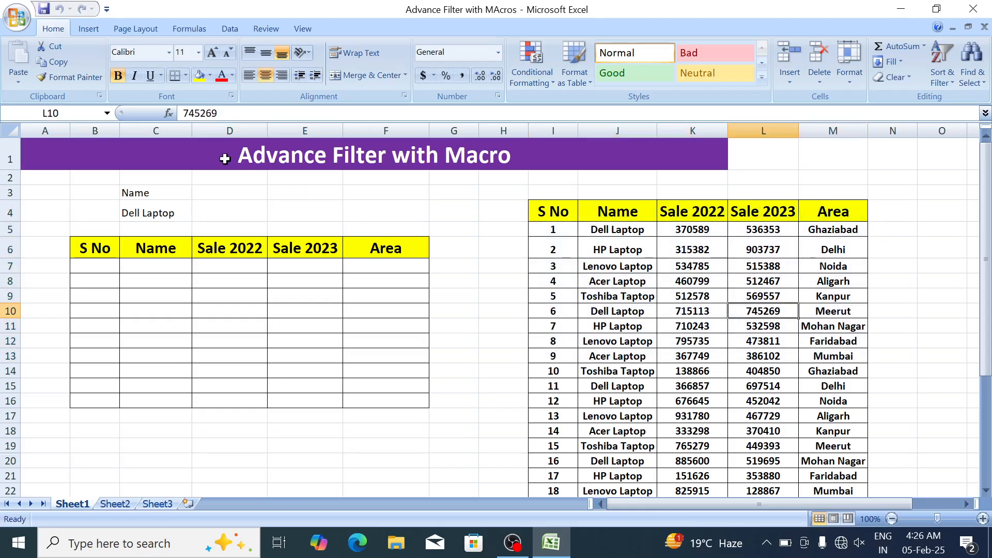
# Format the criteria cells C3:C4 with all borders, bold text and centre alignment.
pyautogui.moveTo(158, 193); pyautogui.dragTo(161, 209)
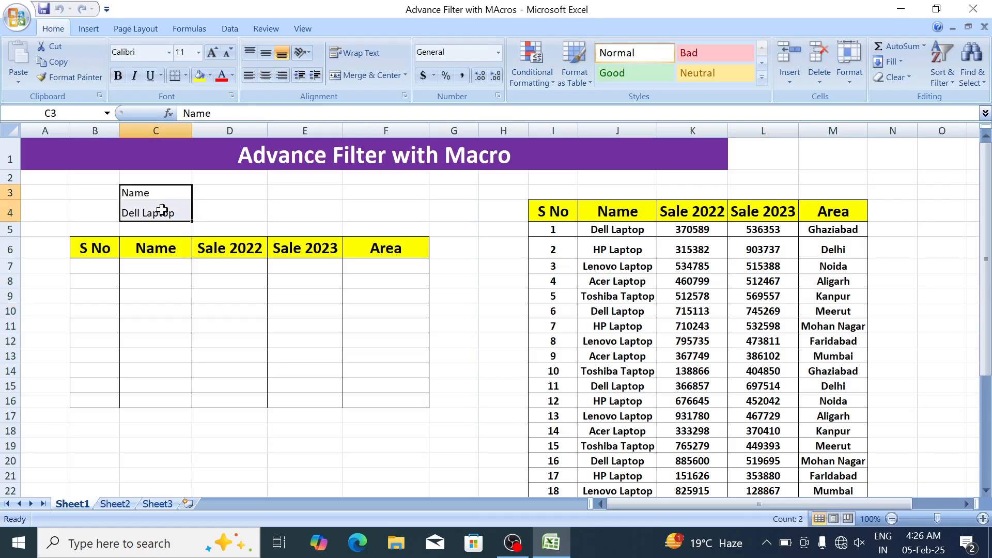
pyautogui.hotkey('alt', 'h')
pyautogui.write('bah')
pyautogui.press('Return')
pyautogui.hotkey('ctrl', 'z')
pyautogui.hotkey('ctrl', 'b')
pyautogui.hotkey('alt', 'h')
pyautogui.press('a')
pyautogui.press('c')
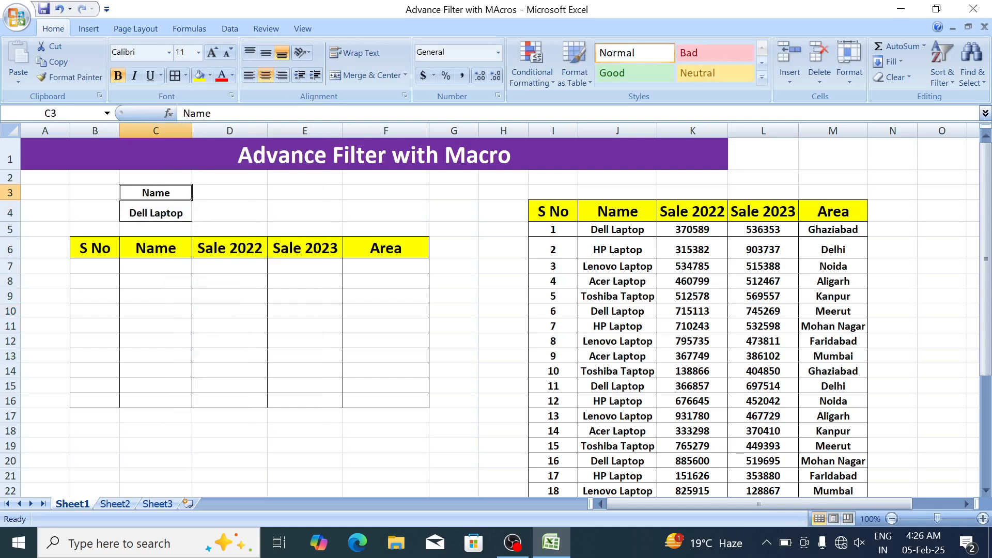
# Fill the Name criterion heading in C3 with yellow and enlarge its font by three size steps.
pyautogui.click(195, 82)
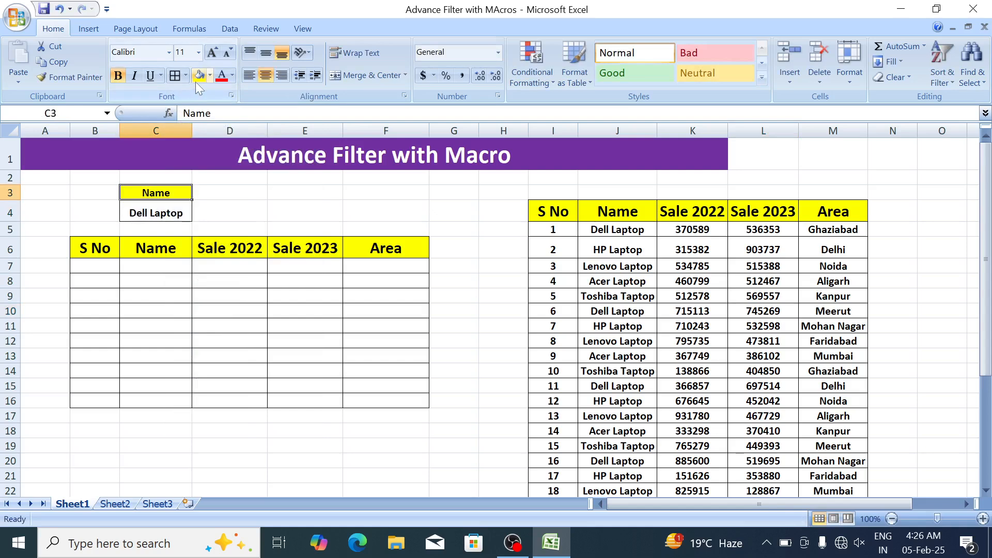
pyautogui.click(214, 53)
pyautogui.click(214, 54)
pyautogui.click(213, 54)
pyautogui.press('Down')
pyautogui.press('Down')
pyautogui.press('Right')
pyautogui.press('Right')
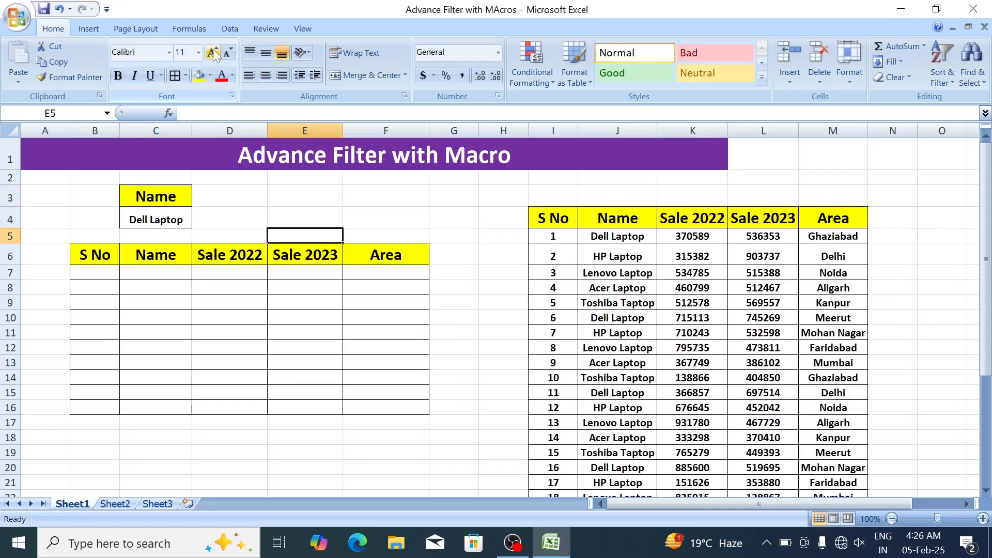
# Turn on column filters for the sales table I4:M35.
pyautogui.click(231, 29)
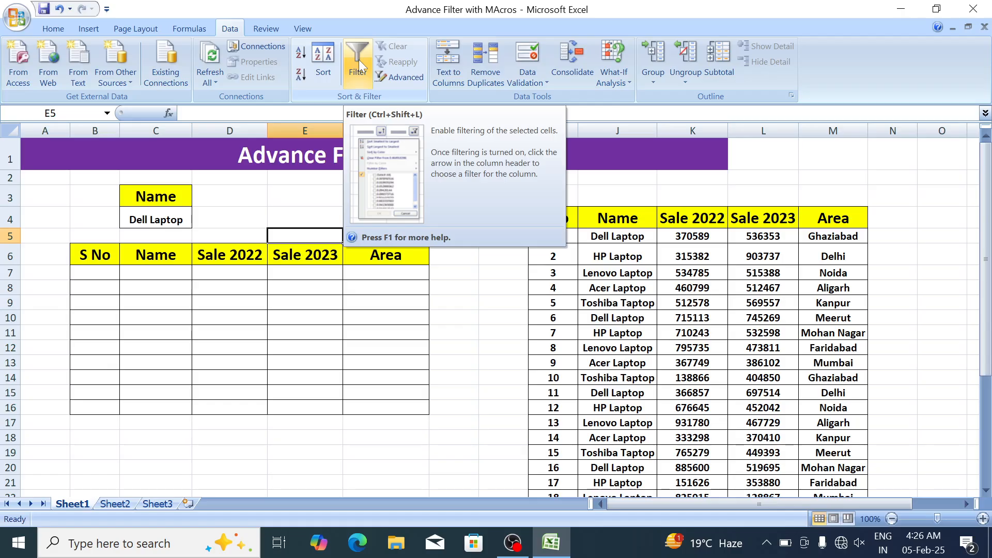
pyautogui.click(629, 214)
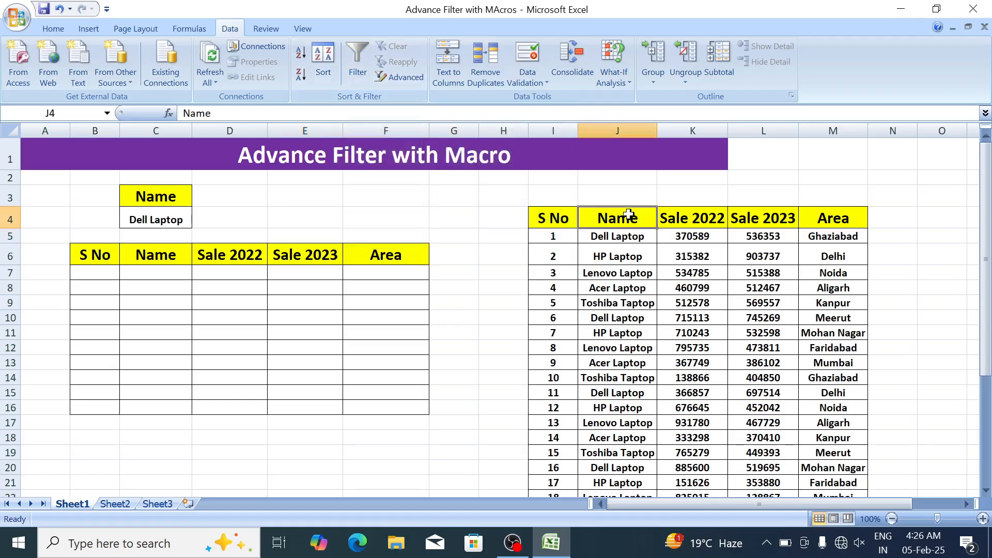
pyautogui.click(571, 224)
pyautogui.hotkey('ctrl', 'shift', 'Right')
pyautogui.hotkey('ctrl', 'shift', 'Down')
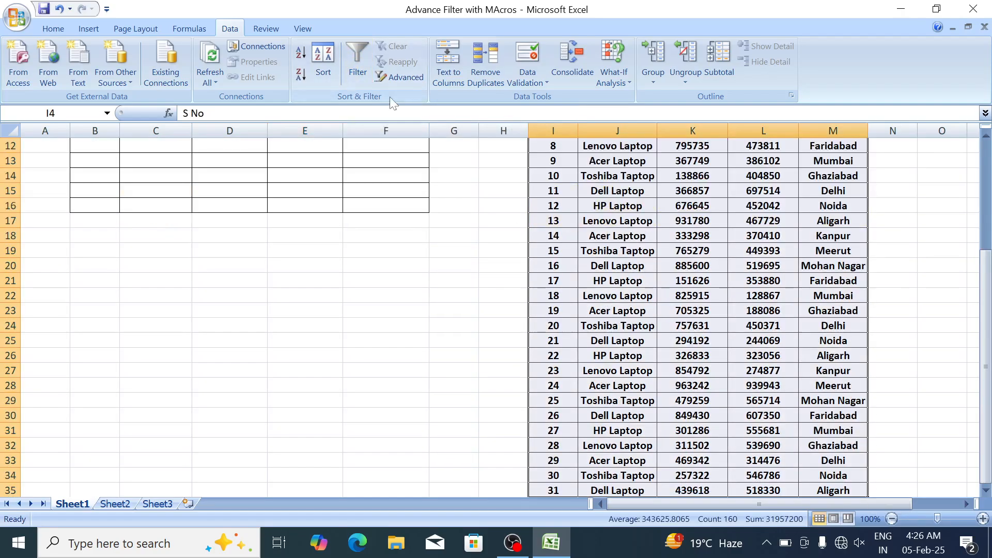
pyautogui.click(362, 70)
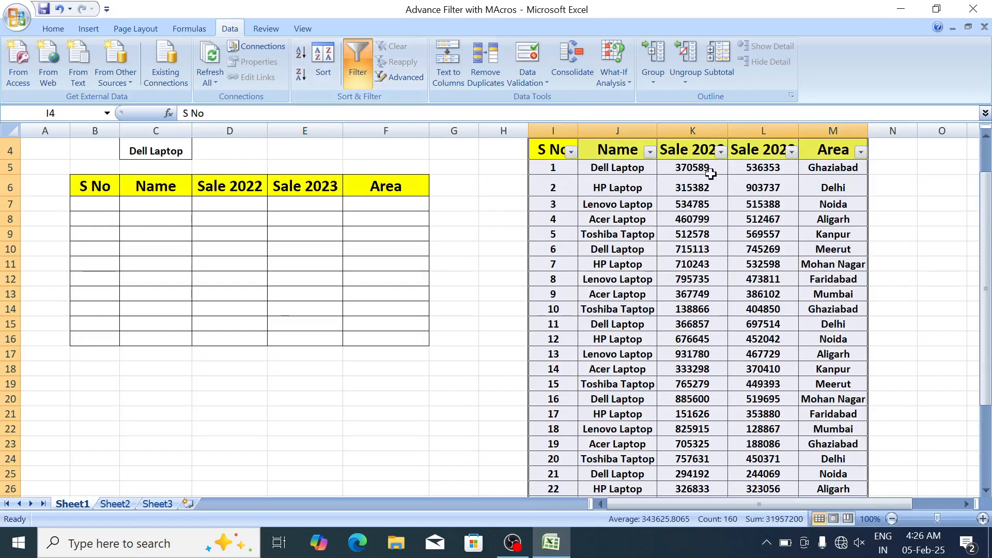
# Filter the sales table's Name column to show only Dell Laptop.
pyautogui.click(650, 152)
pyautogui.click(548, 270)
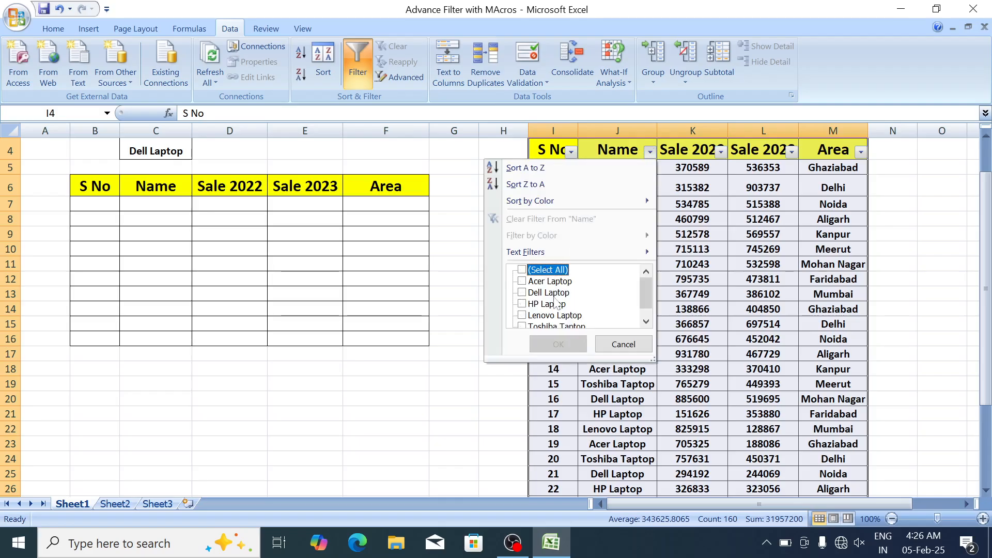
pyautogui.moveTo(646, 291); pyautogui.dragTo(646, 305)
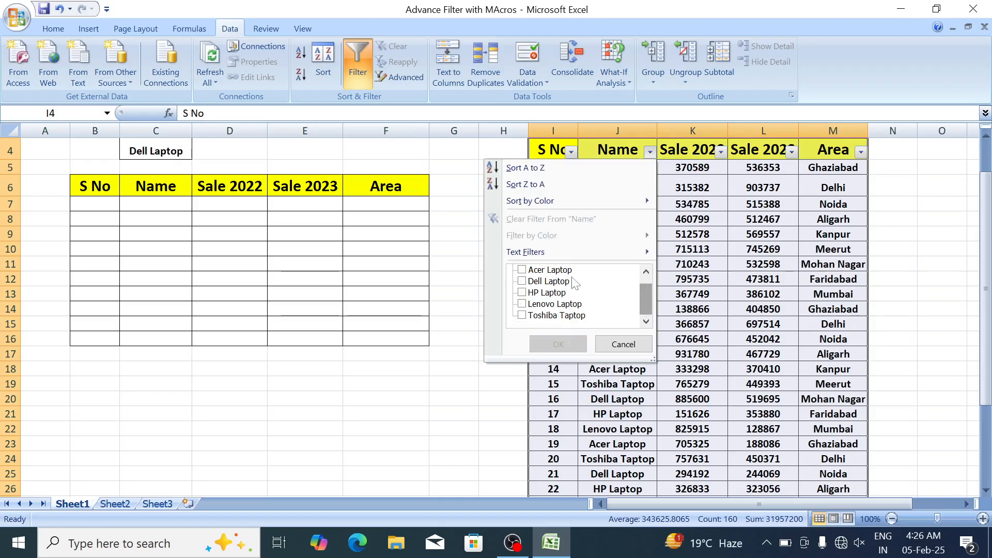
pyautogui.click(560, 282)
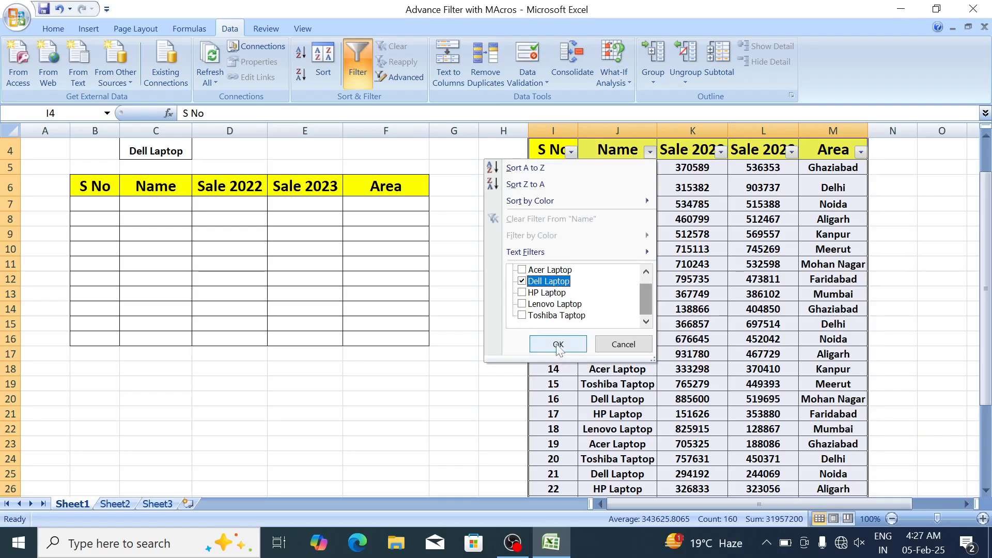
pyautogui.click(556, 345)
pyautogui.click(640, 226)
pyautogui.scroll(1, 639, 226)
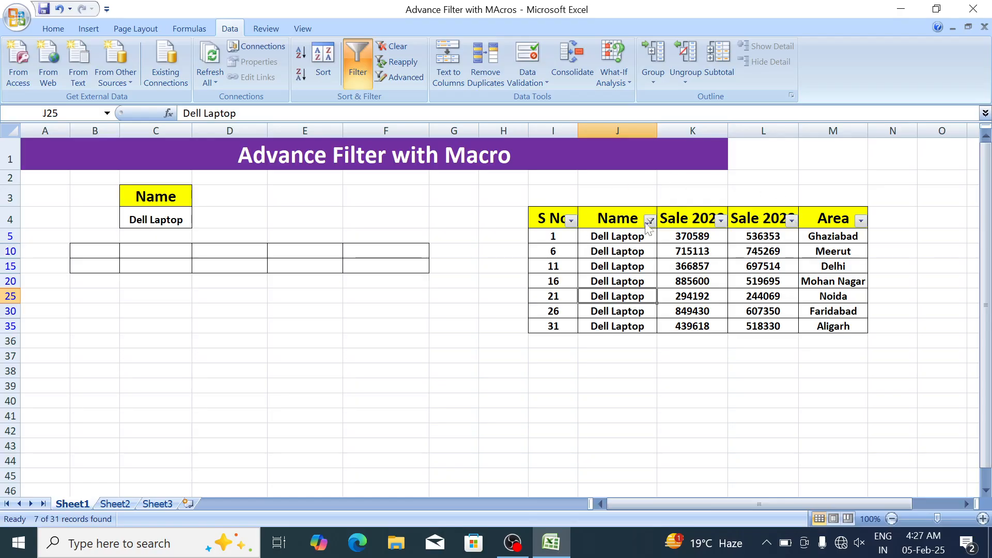
# Show all names in the sales table again and remove its column filters.
pyautogui.click(650, 221)
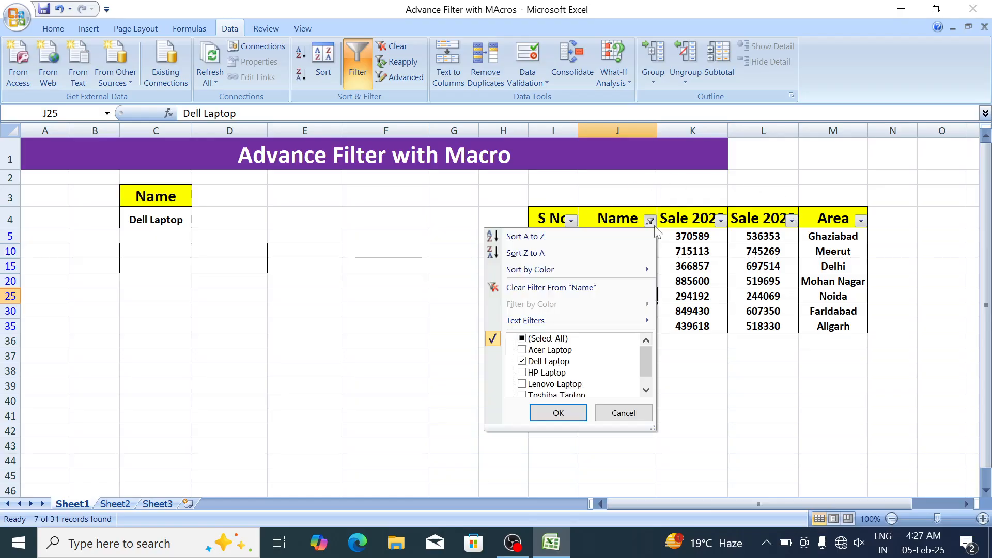
pyautogui.click(544, 339)
pyautogui.click(558, 413)
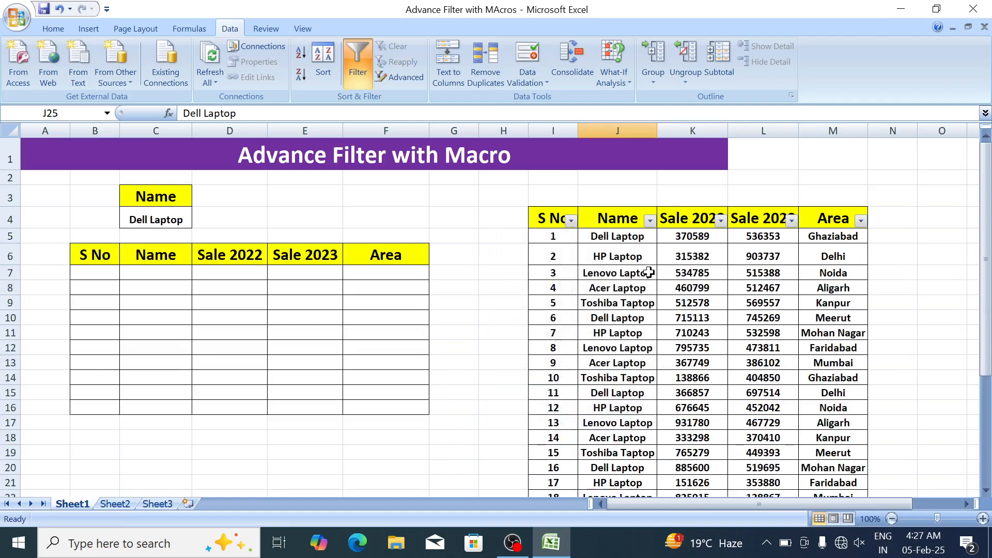
pyautogui.click(649, 273)
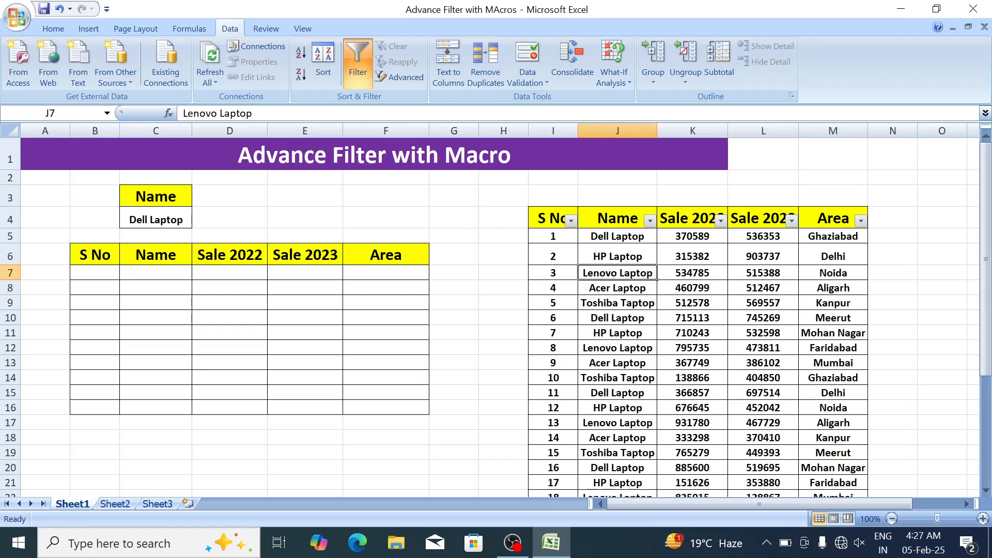
pyautogui.click(359, 78)
pyautogui.click(513, 289)
pyautogui.click(483, 347)
# Start an advanced filter that copies to another location, with the sales table I4:M35 as its list range.
pyautogui.click(392, 73)
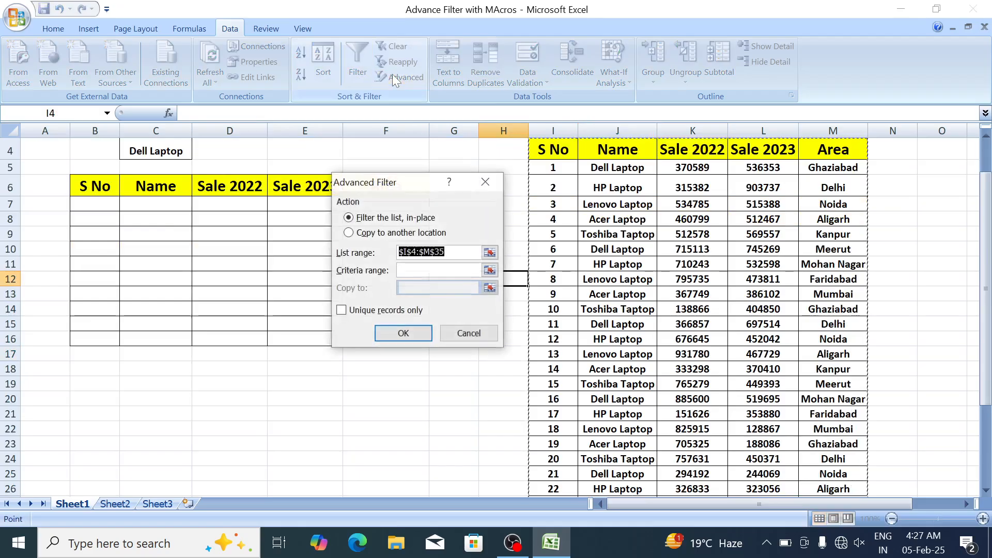
pyautogui.click(371, 237)
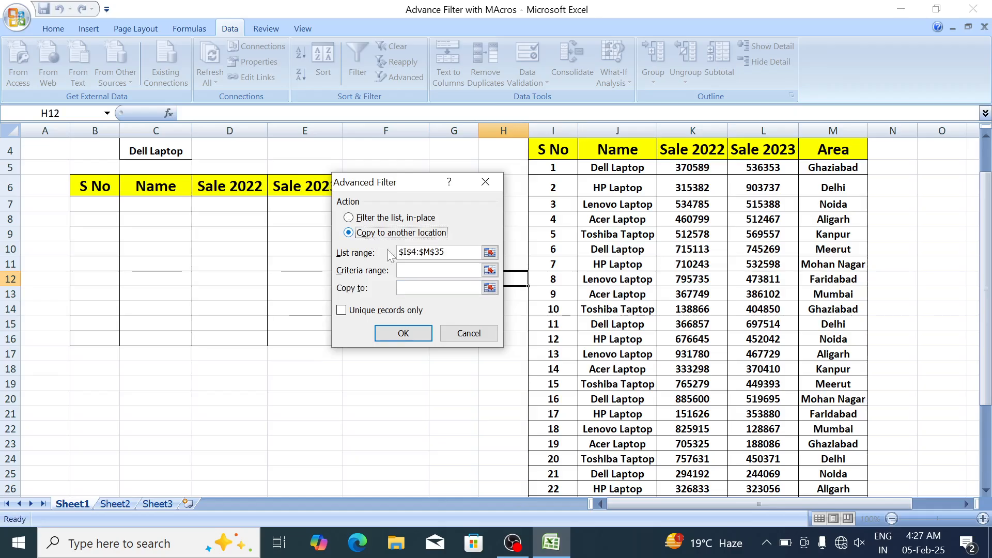
pyautogui.click(459, 253)
pyautogui.click(439, 270)
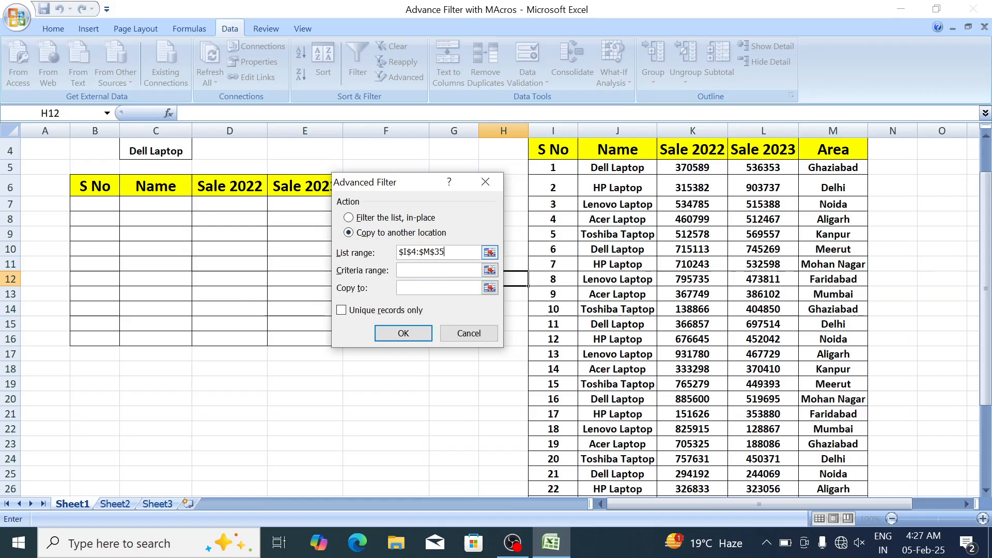
pyautogui.hotkey('shift', 'Tab')
pyautogui.press('BackSpace')
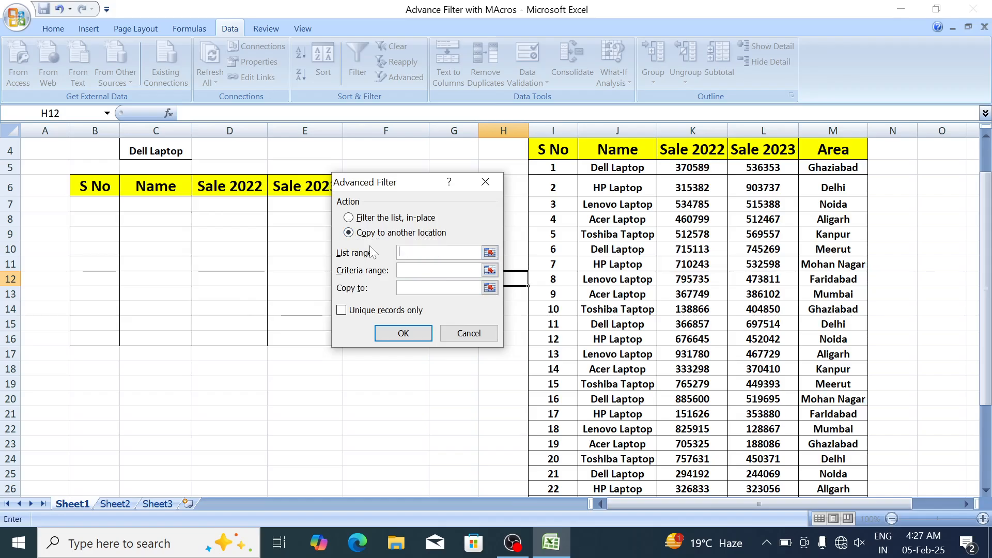
pyautogui.moveTo(549, 151); pyautogui.dragTo(832, 254)
pyautogui.hotkey('ctrl', 'shift', 'Down')
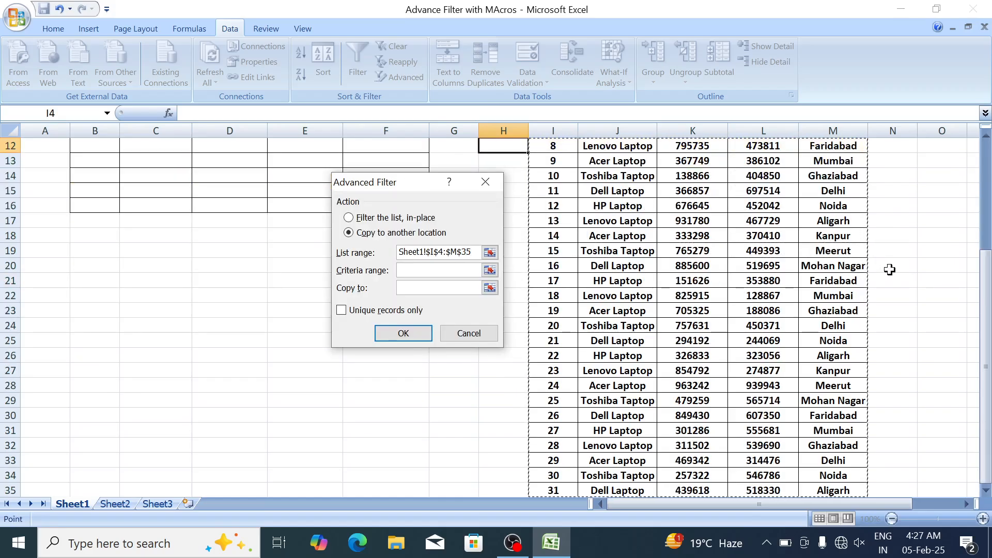
# Set the criteria range to C3:C4 and the copy destination to the headings B6:F6, and run the advanced filter.
pyautogui.press('Tab')
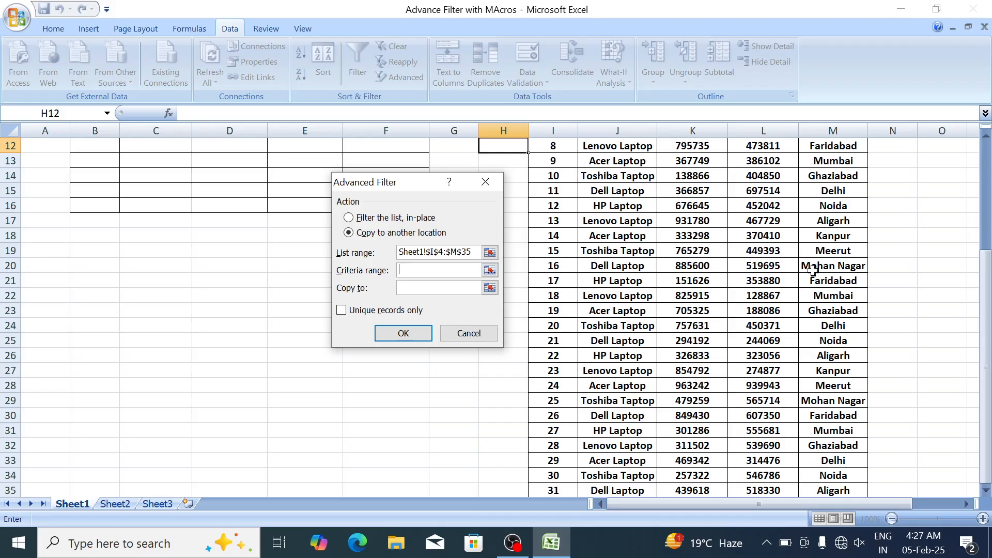
pyautogui.scroll(4, 987, 311)
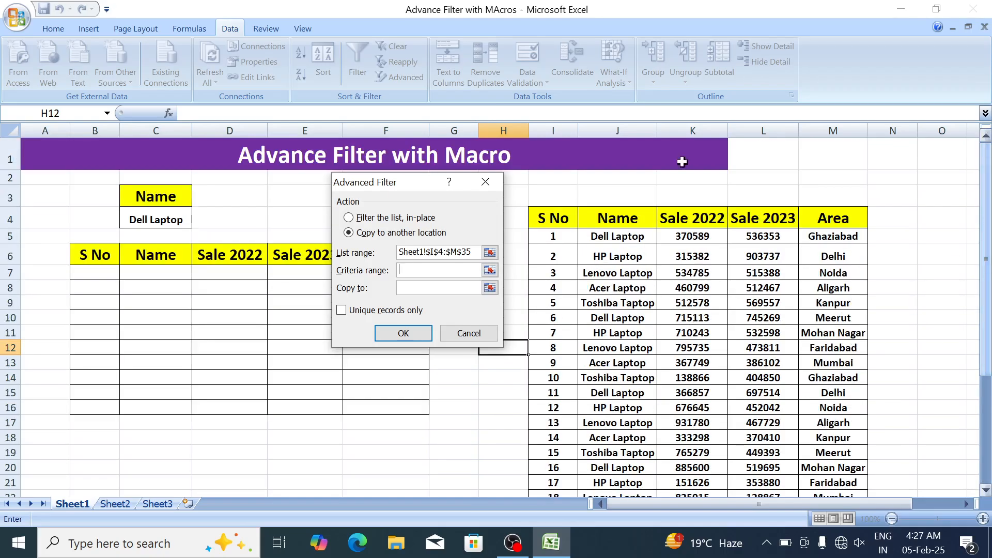
pyautogui.moveTo(139, 196); pyautogui.dragTo(137, 219)
pyautogui.click(439, 288)
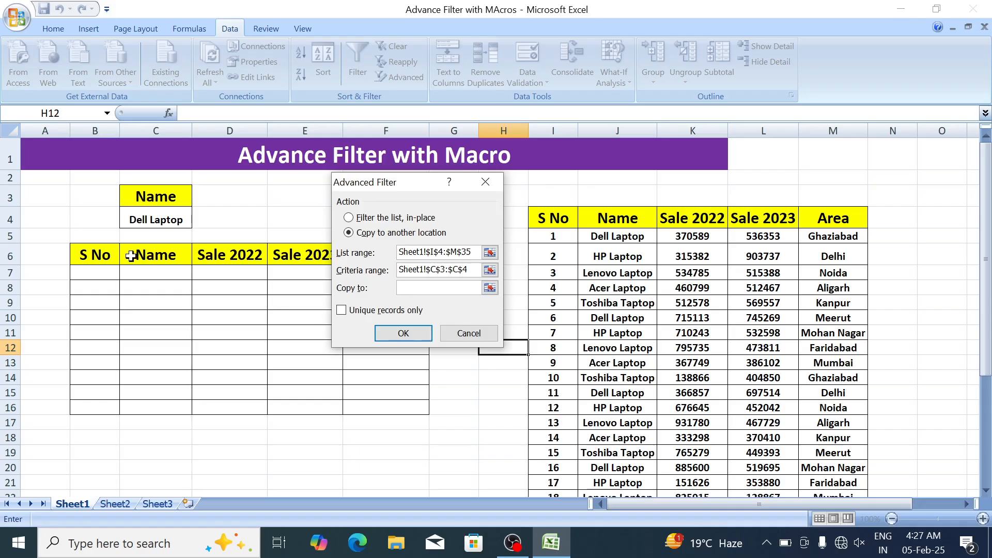
pyautogui.moveTo(105, 254); pyautogui.dragTo(386, 251)
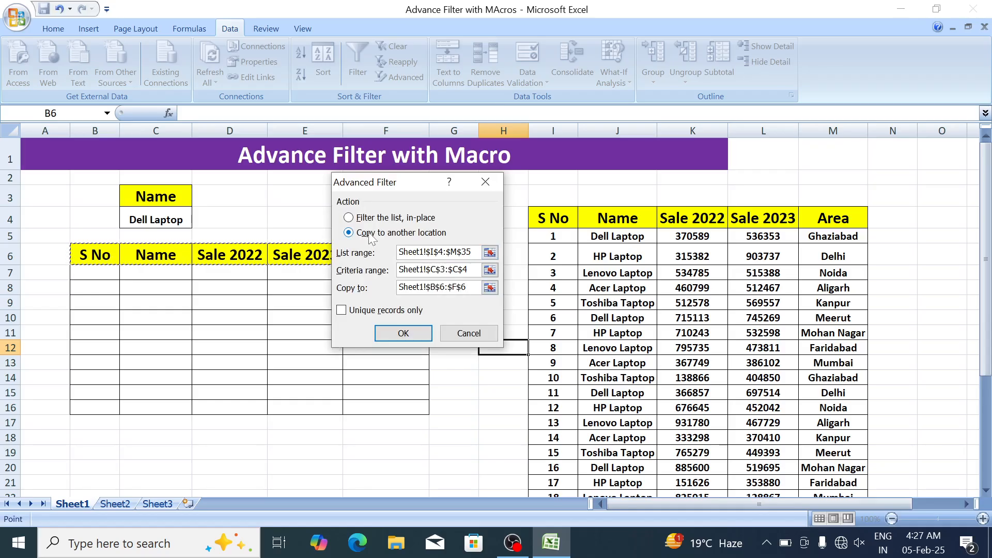
pyautogui.click(425, 335)
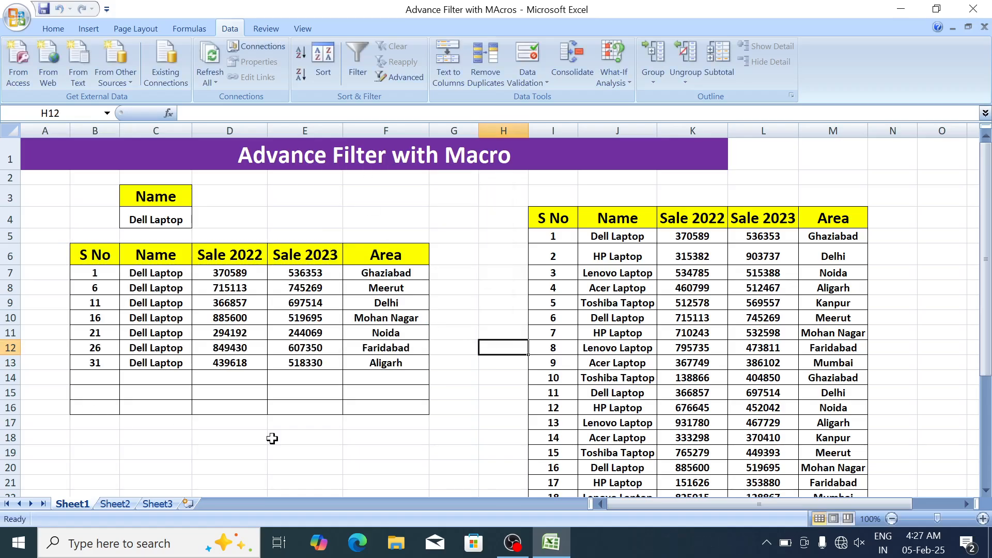
# Change the criteria heading in C3 to Area and its value in C4 to Kanpur.
pyautogui.click(156, 200)
pyautogui.write('Area')
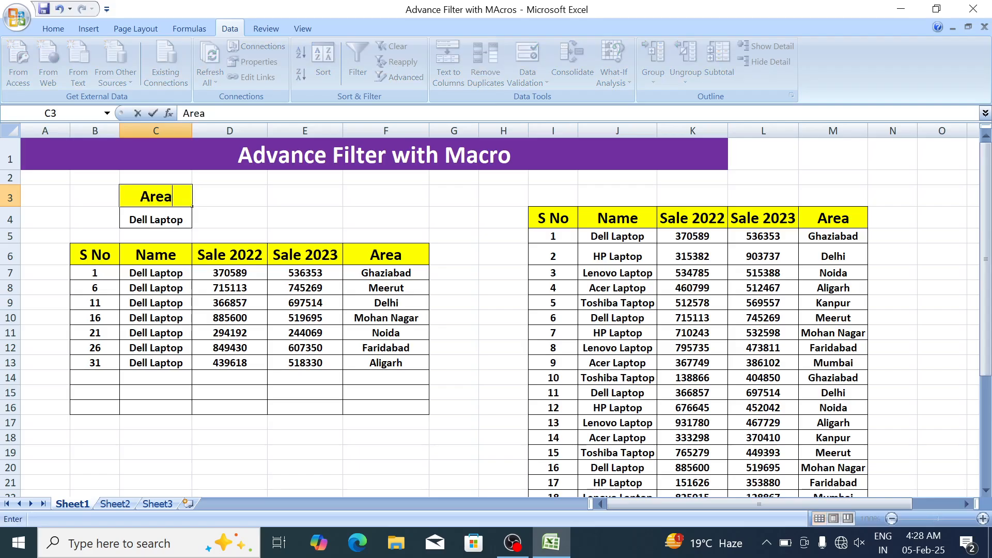
pyautogui.press('Return')
pyautogui.write('Kanpur')
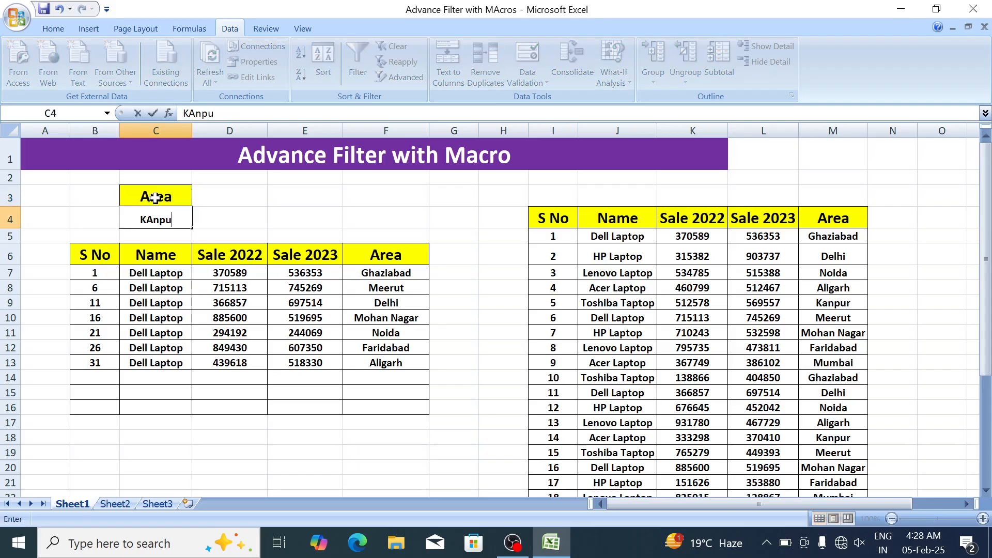
pyautogui.press('Return')
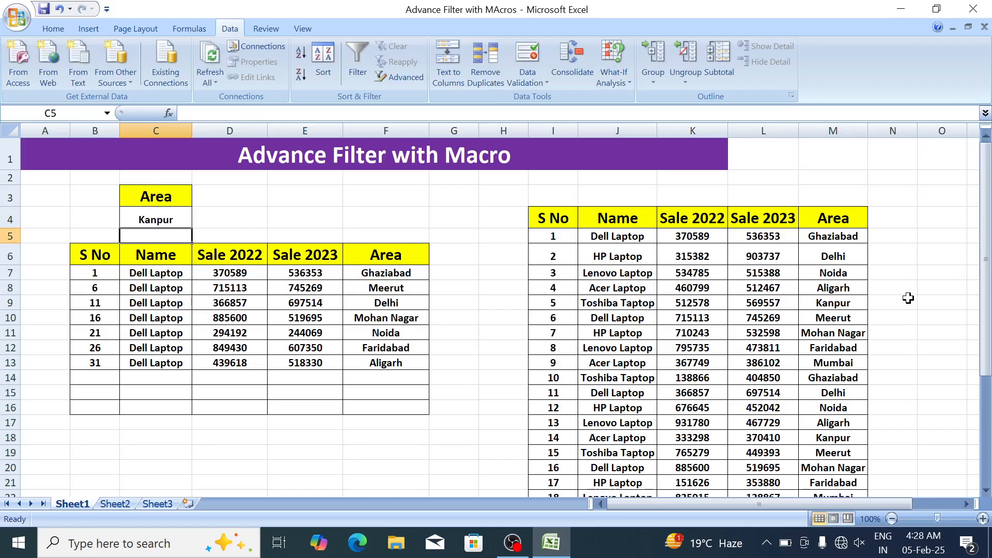
# Start another advanced filter that copies to another location, and reselect the sales table I4:M35 as its list range.
pyautogui.click(632, 321)
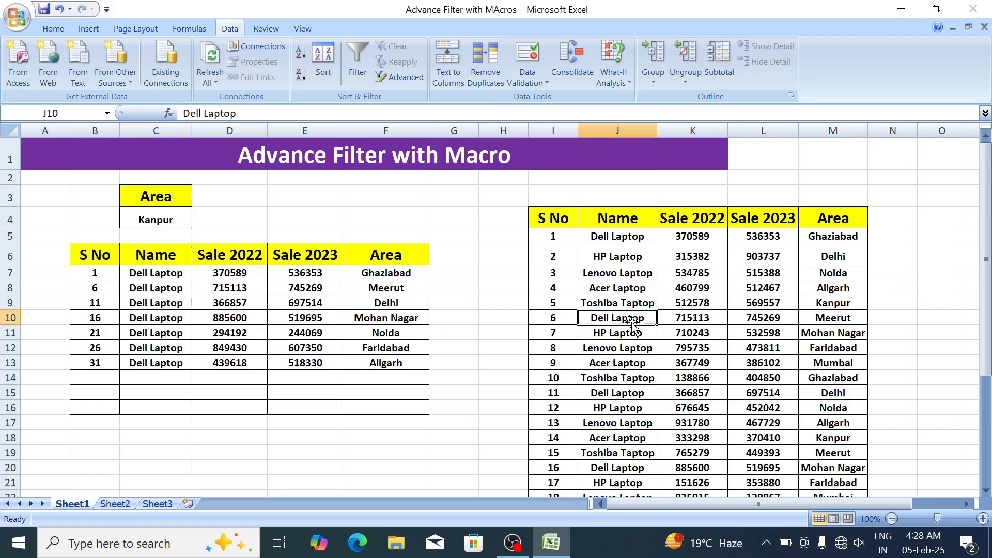
pyautogui.click(408, 77)
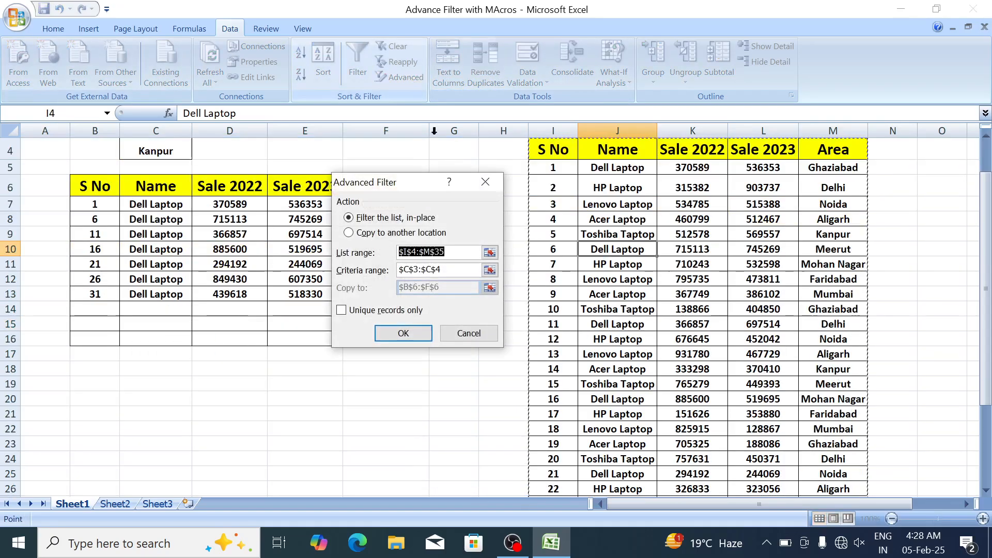
pyautogui.click(387, 232)
pyautogui.click(469, 253)
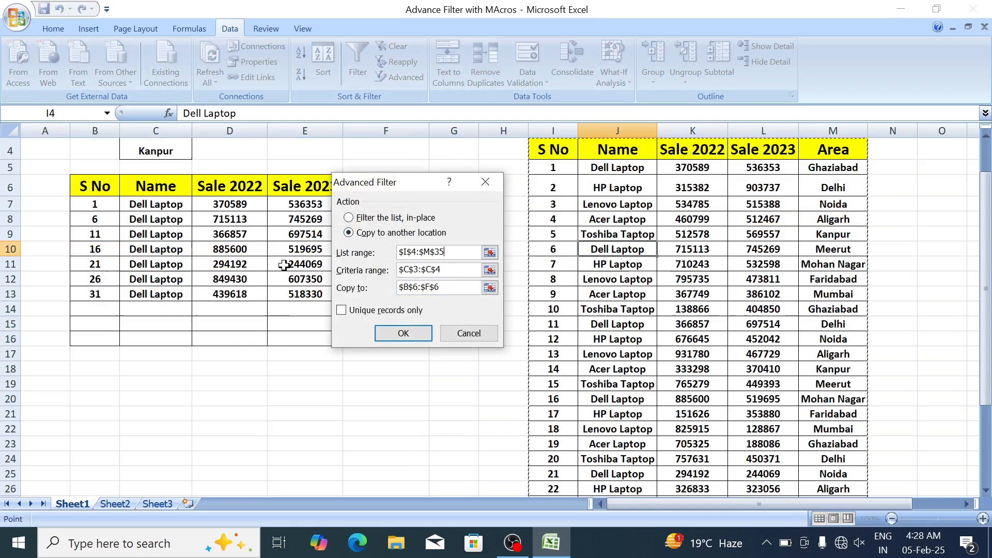
pyautogui.press('BackSpace')
pyautogui.press('BackSpace')
pyautogui.press('BackSpace')
pyautogui.press('BackSpace')
pyautogui.press('BackSpace')
pyautogui.press('BackSpace')
pyautogui.press('BackSpace')
pyautogui.press('BackSpace')
pyautogui.press('BackSpace')
pyautogui.press('BackSpace')
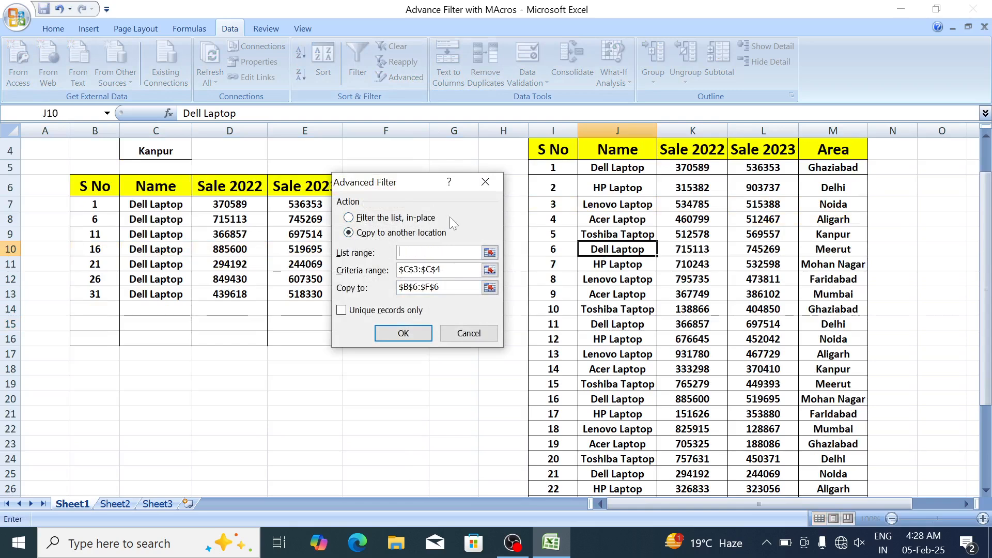
pyautogui.click(552, 144)
pyautogui.hotkey('ctrl', 'shift', 'Right')
pyautogui.hotkey('ctrl', 'shift', 'Down')
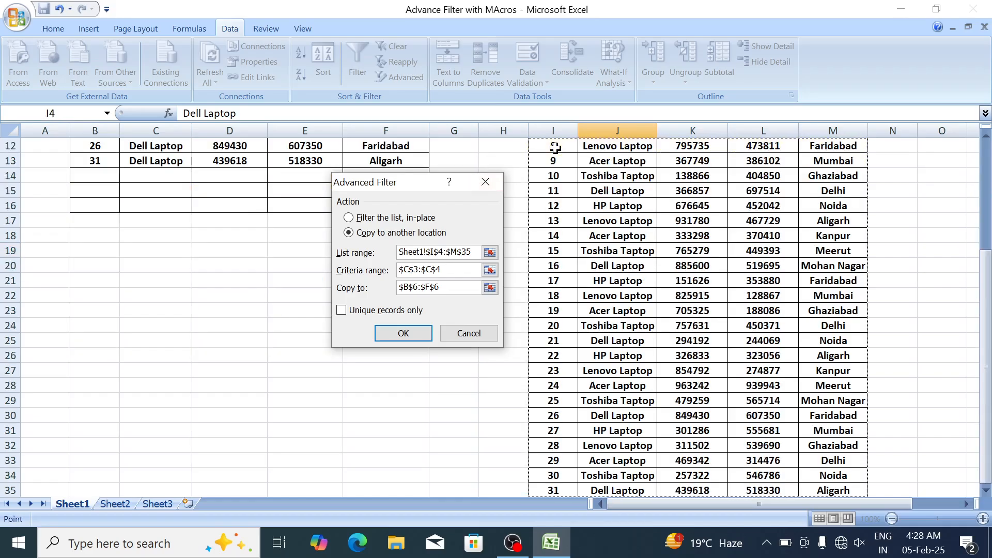
# Reselect C3:C4 as the criteria range and B6:F6 as the copy destination, and run the advanced filter for Kanpur.
pyautogui.click(456, 270)
pyautogui.scroll(3, 277, 285)
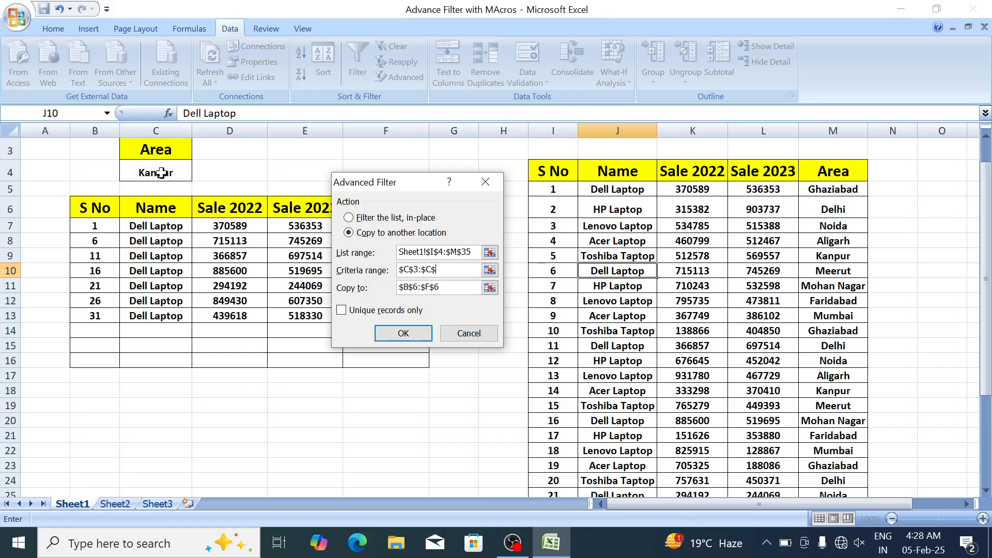
pyautogui.moveTo(165, 151); pyautogui.dragTo(165, 171)
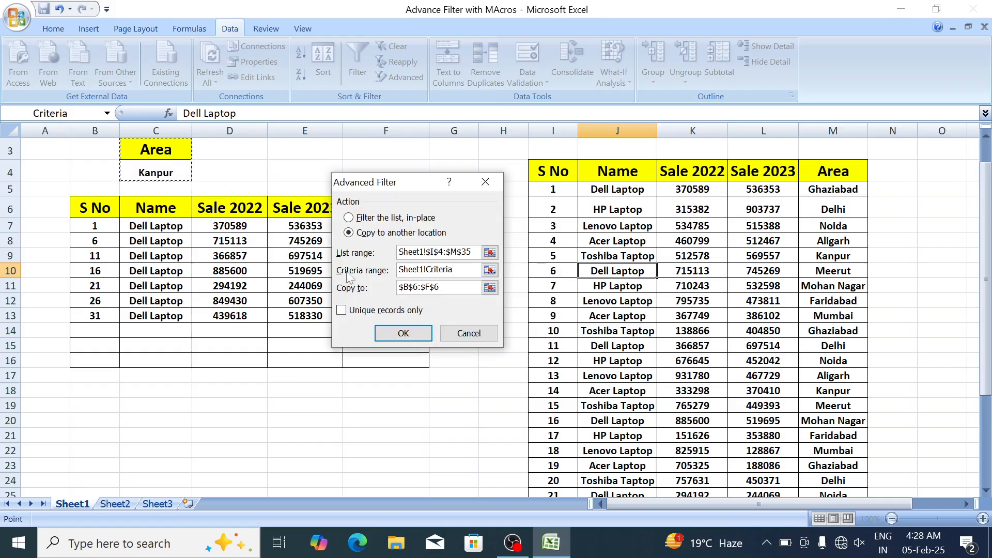
pyautogui.press('Tab')
pyautogui.press('BackSpace')
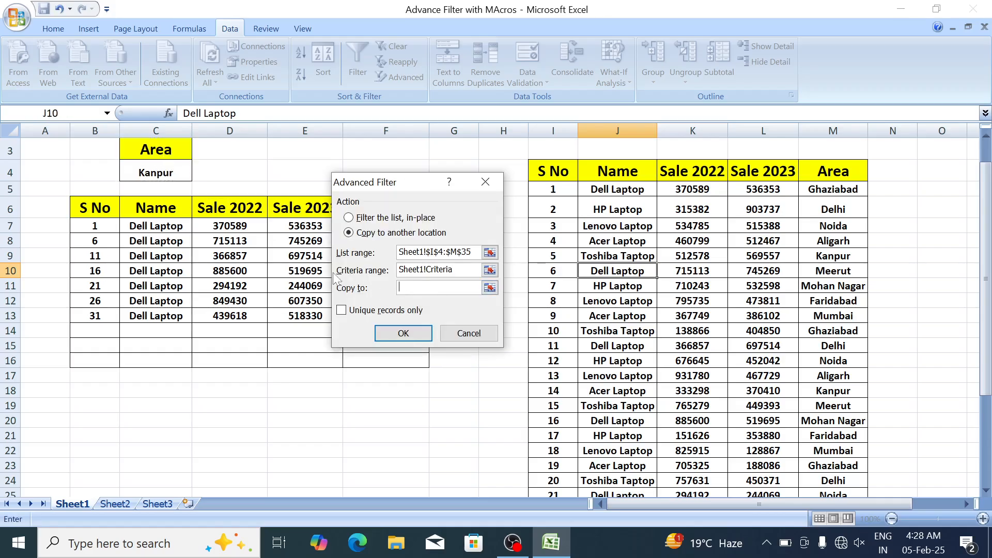
pyautogui.moveTo(83, 208); pyautogui.dragTo(354, 199)
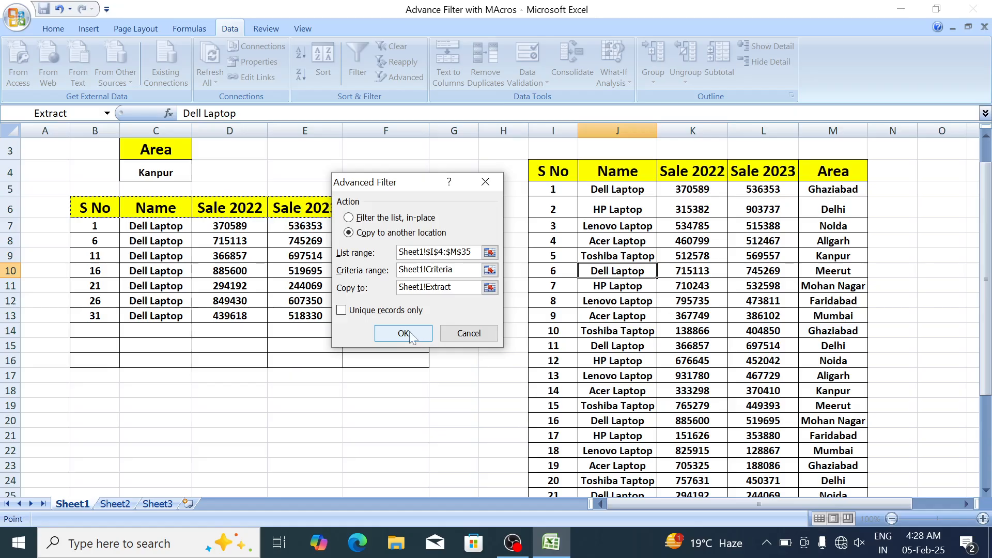
pyautogui.click(404, 333)
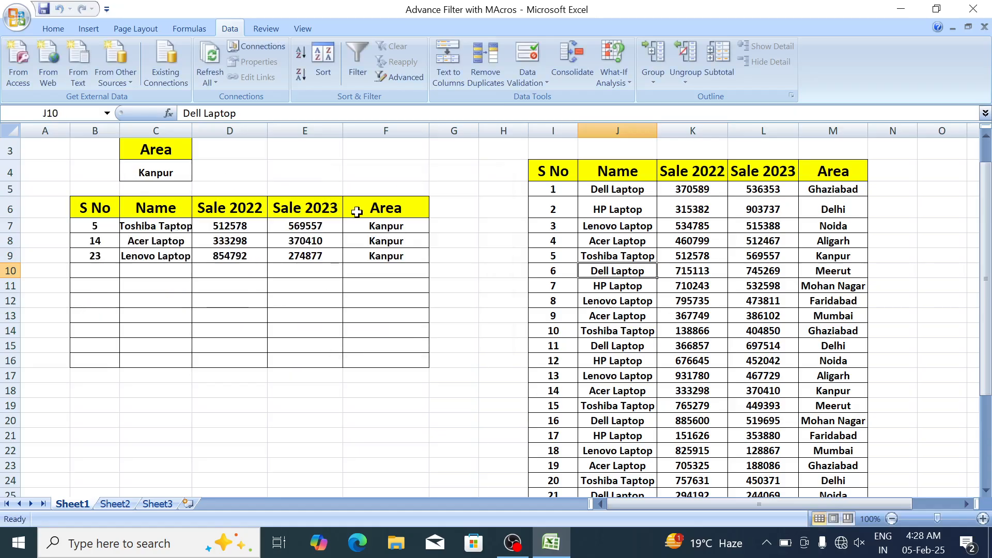
pyautogui.moveTo(369, 227); pyautogui.dragTo(115, 311)
pyautogui.click(114, 311)
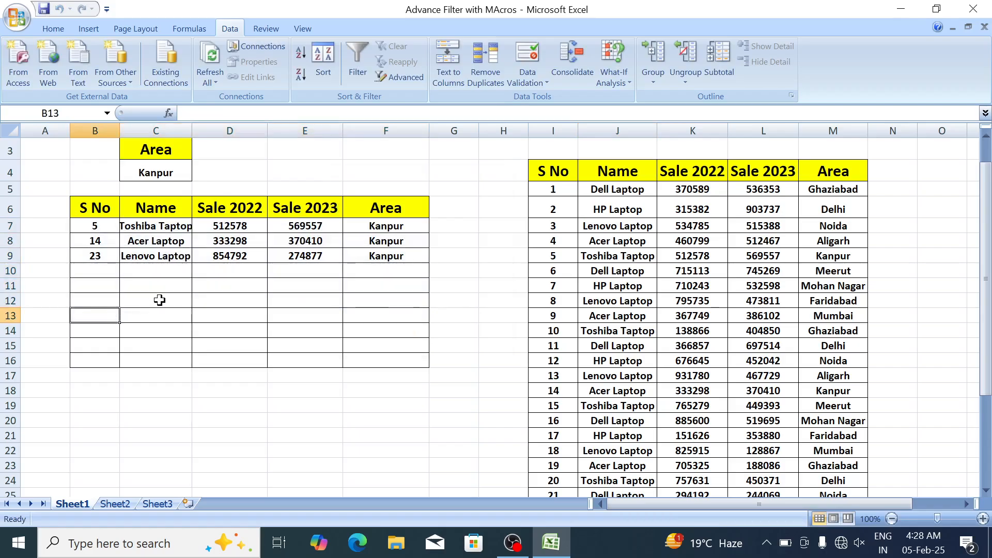
# Widen column C to fit the laptop names and clear the extracted records from B7:F14.
pyautogui.scroll(1, 157, 300)
pyautogui.moveTo(143, 274); pyautogui.dragTo(151, 311)
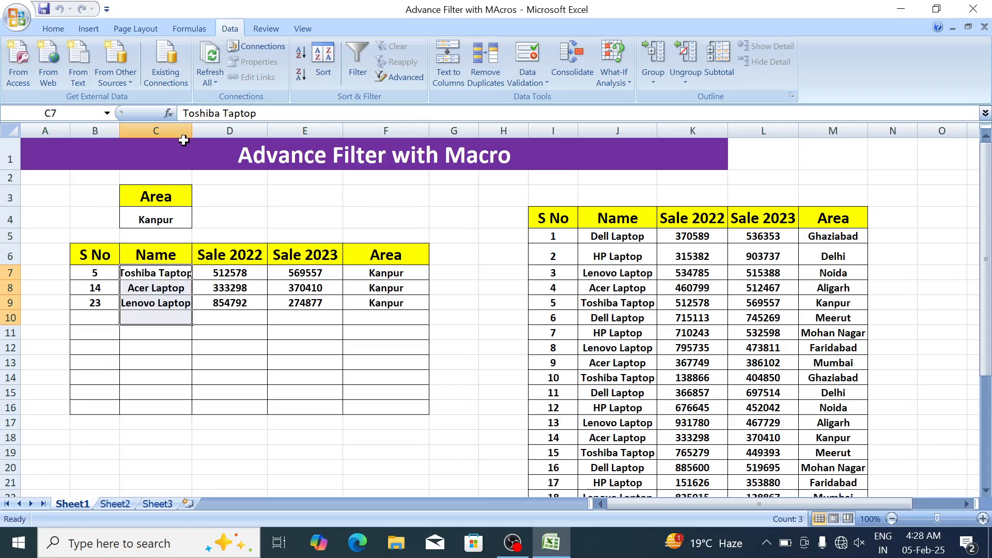
pyautogui.moveTo(191, 130); pyautogui.dragTo(204, 130)
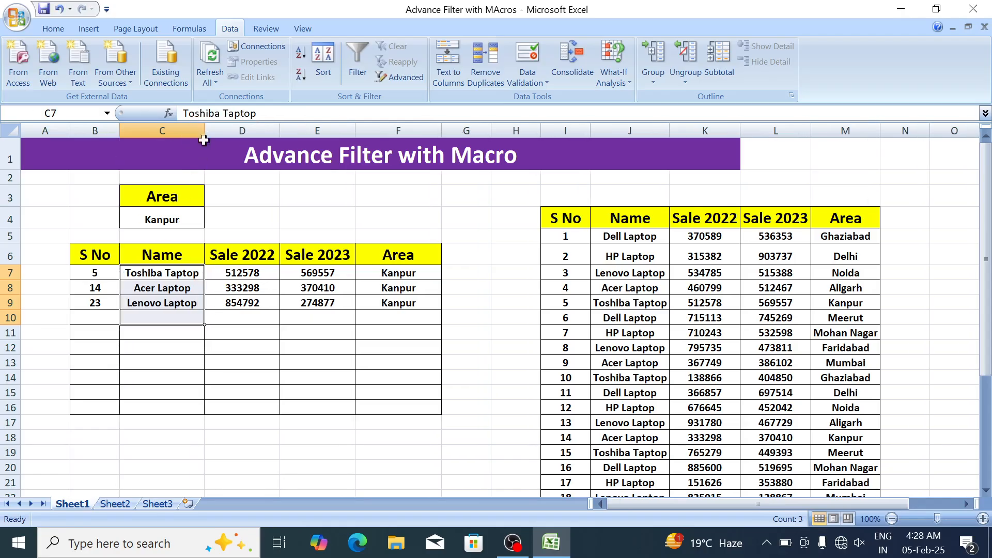
pyautogui.click(260, 235)
pyautogui.moveTo(112, 275); pyautogui.dragTo(418, 373)
pyautogui.press('Delete')
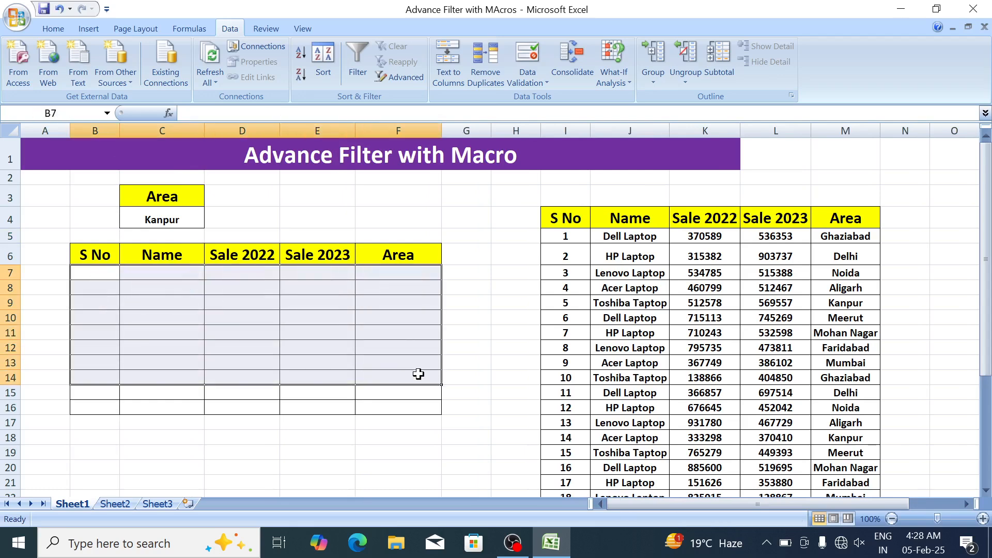
# Start recording a macro named data, stored in this workbook.
pyautogui.click(158, 195)
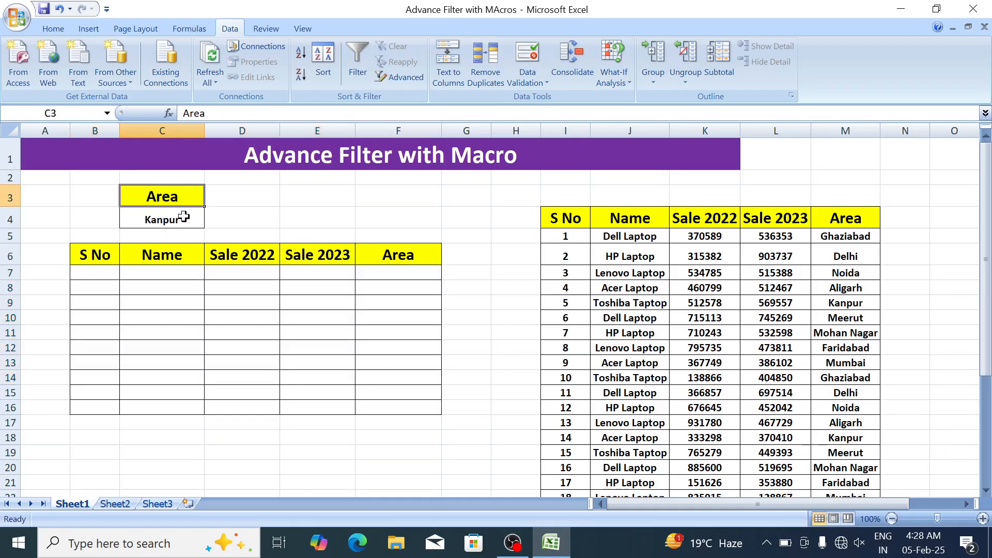
pyautogui.click(244, 217)
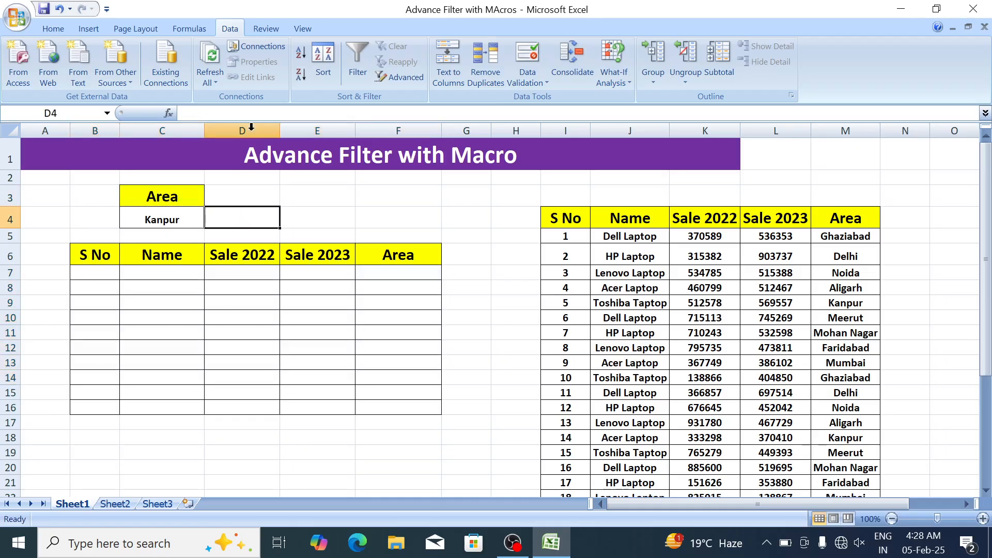
pyautogui.click(304, 31)
pyautogui.click(762, 81)
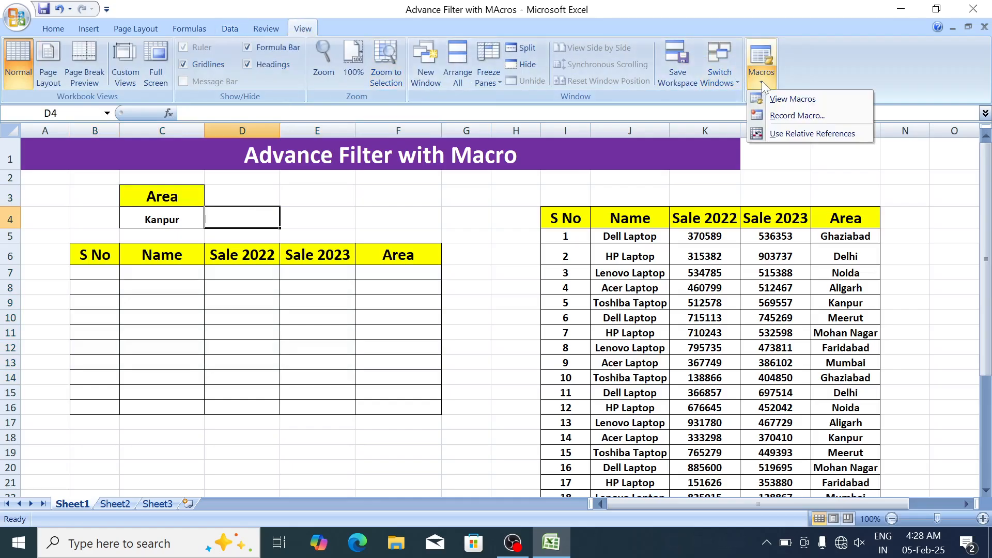
pyautogui.click(798, 116)
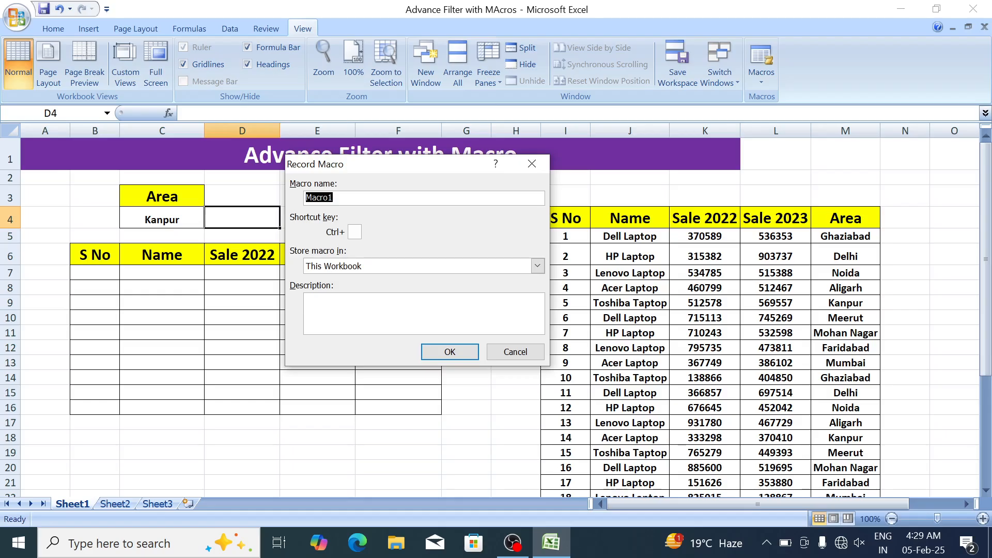
pyautogui.write('dat')
pyautogui.write('R')
pyautogui.click(442, 355)
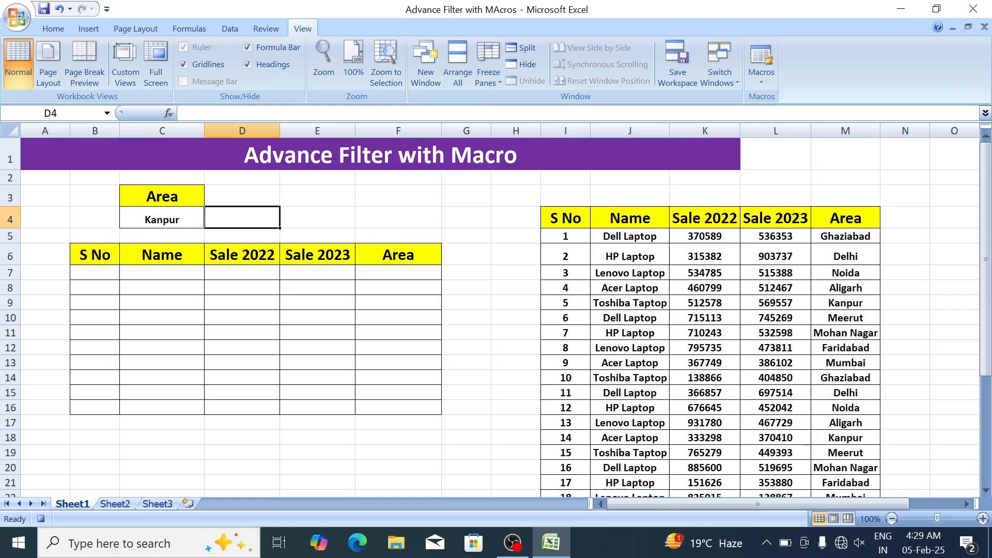
# Start an advanced filter that copies to another location, with the sales table I4:M35 as its list range.
pyautogui.click(481, 310)
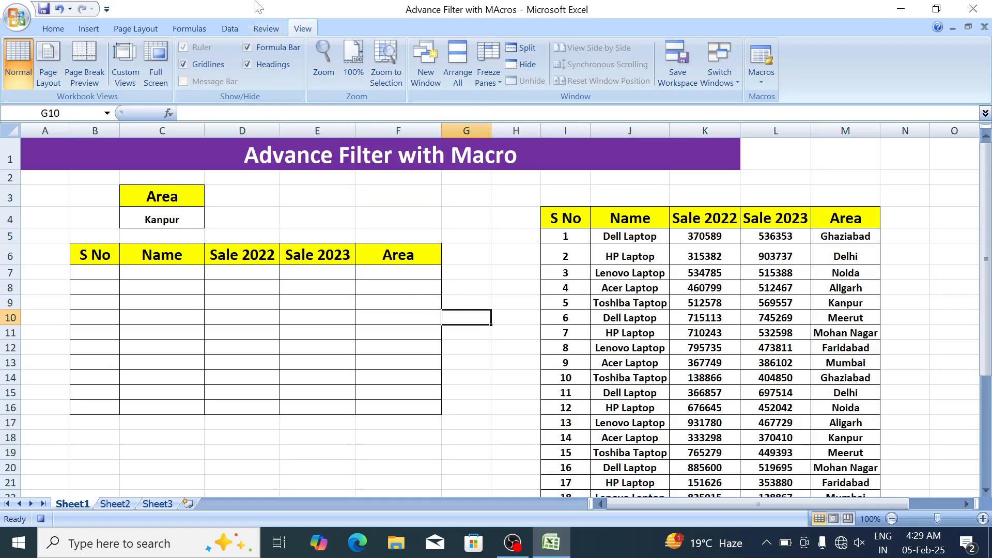
pyautogui.click(231, 29)
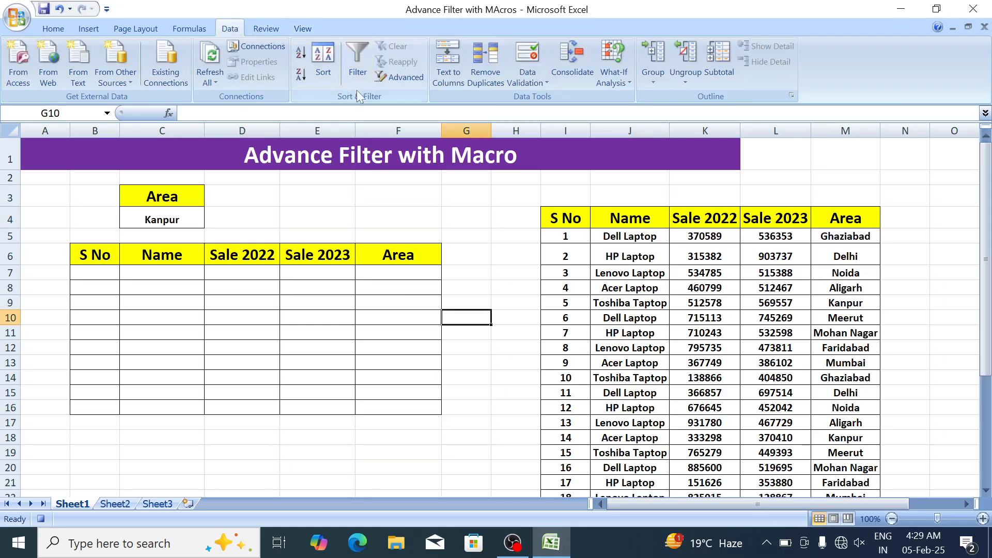
pyautogui.click(395, 76)
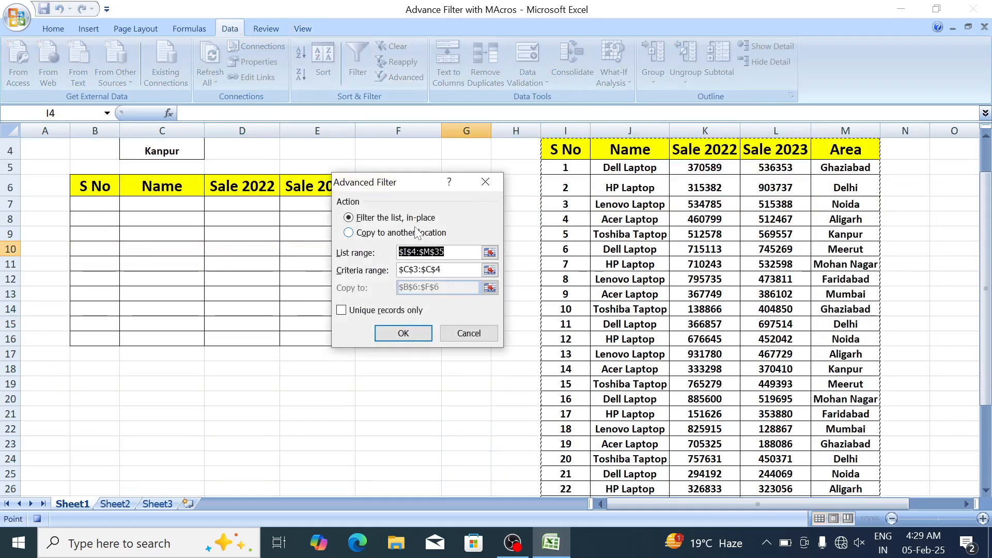
pyautogui.click(416, 233)
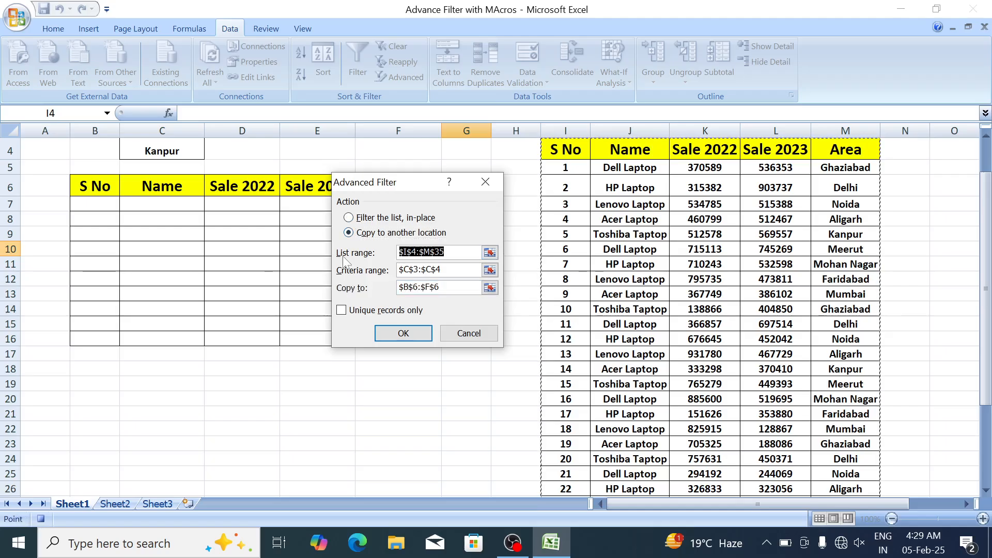
pyautogui.click(553, 150)
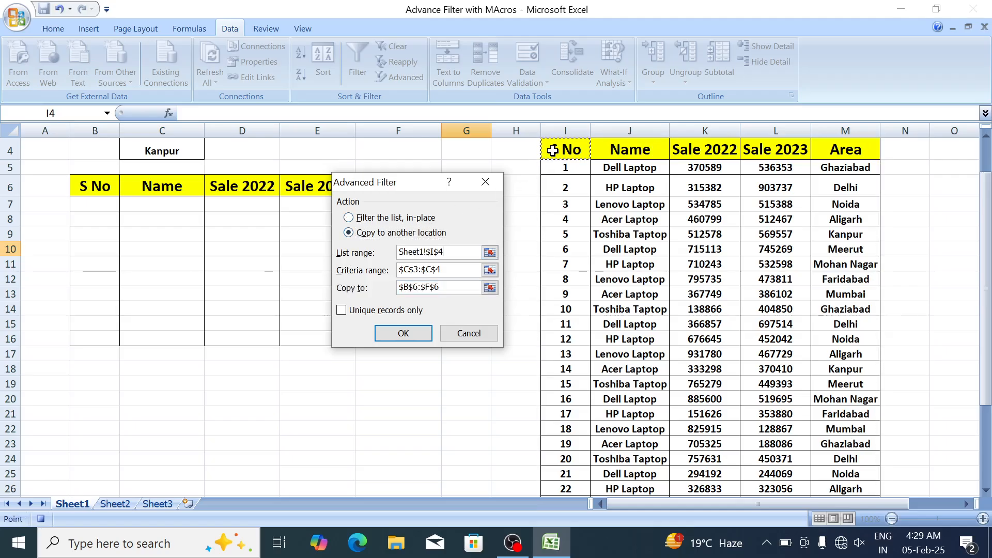
pyautogui.hotkey('ctrl', 'shift', 'Right')
pyautogui.hotkey('ctrl', 'shift', 'Down')
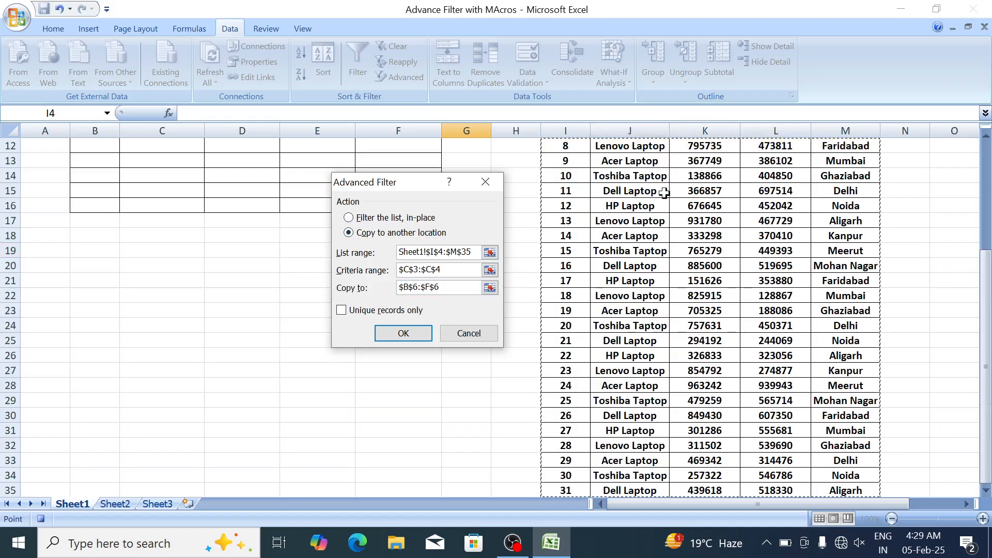
# Set C3:C4 as the criteria range and the headings B6:F6 as the copy destination, and run the filter.
pyautogui.press('Tab')
pyautogui.scroll(3, 306, 273)
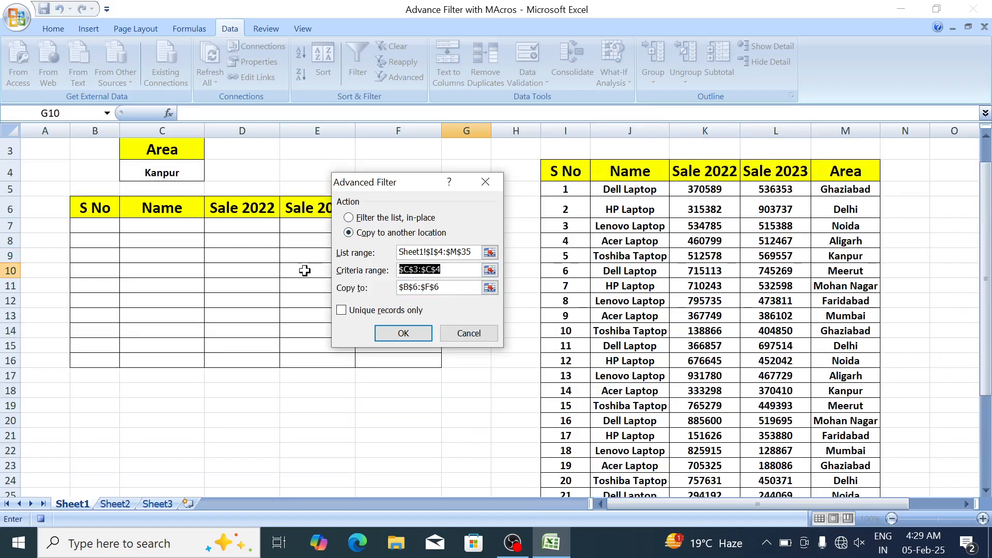
pyautogui.moveTo(181, 159); pyautogui.dragTo(178, 169)
pyautogui.press('Tab')
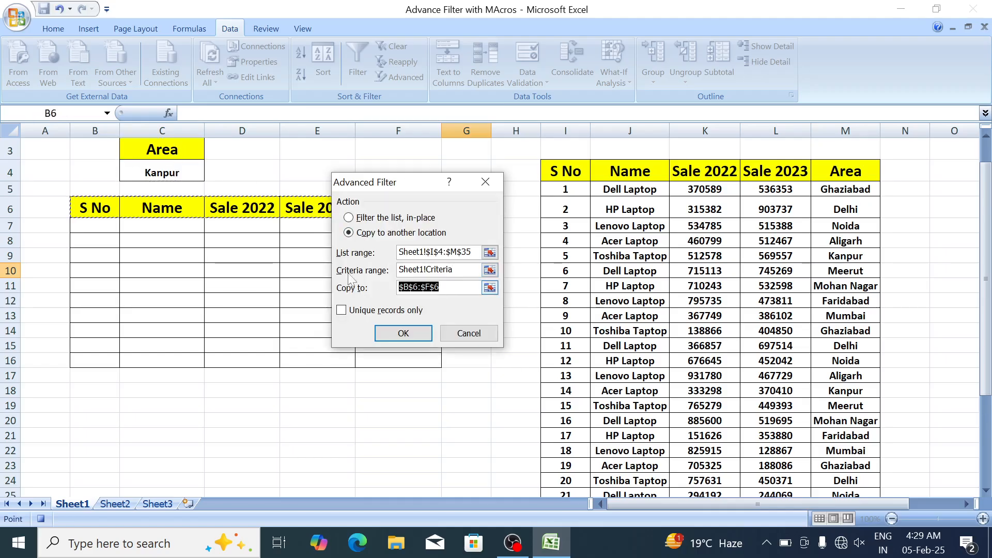
pyautogui.moveTo(94, 205); pyautogui.dragTo(429, 212)
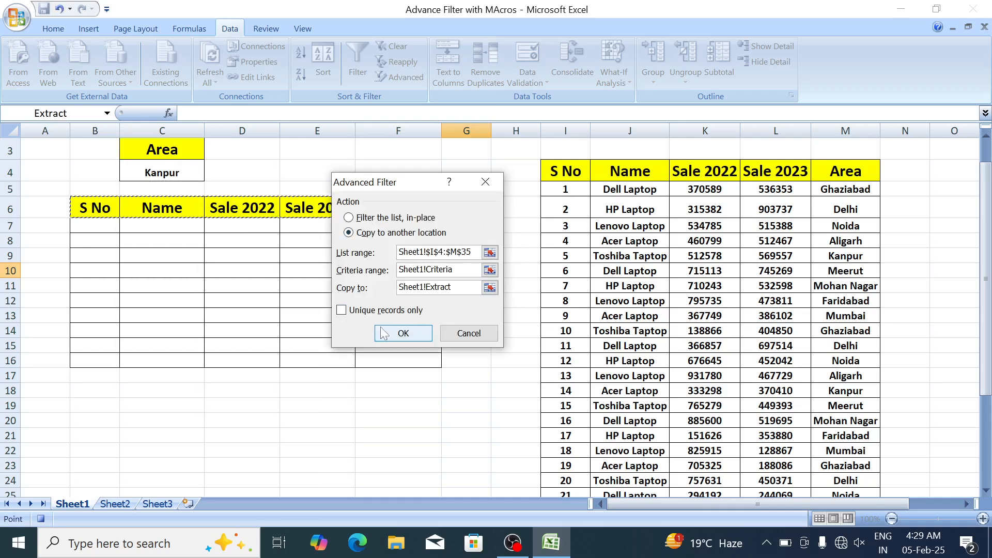
pyautogui.click(403, 335)
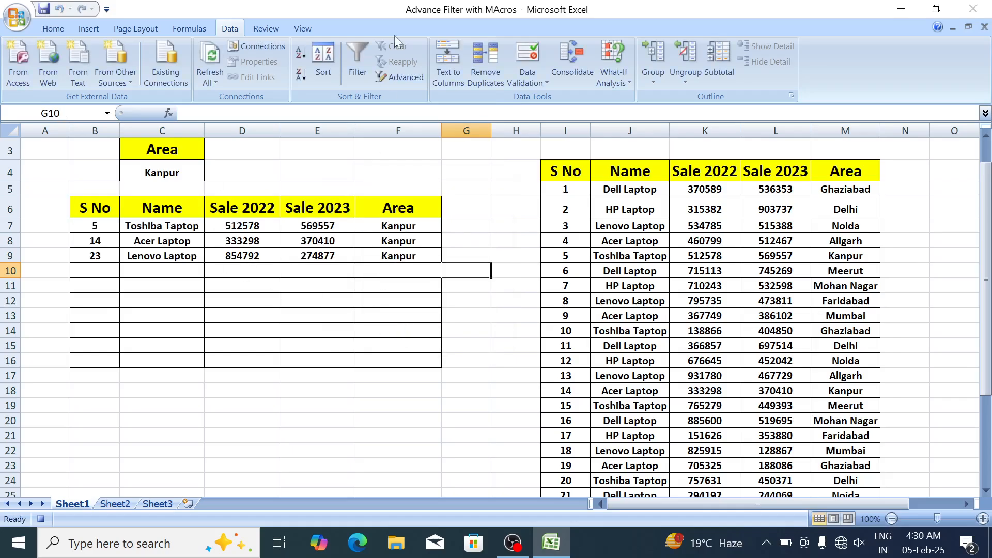
# Stop recording the macro and return to the top of the sheet.
pyautogui.click(305, 29)
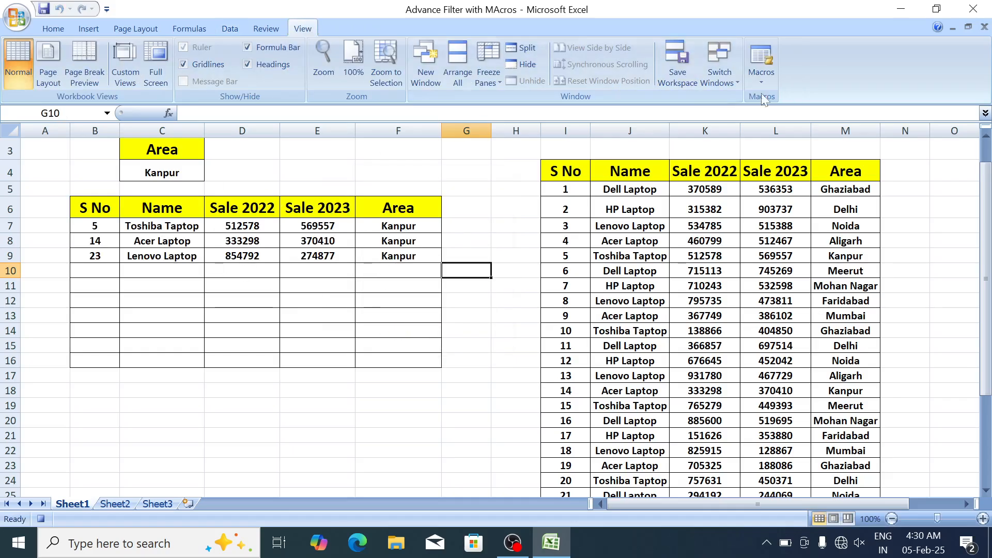
pyautogui.click(765, 79)
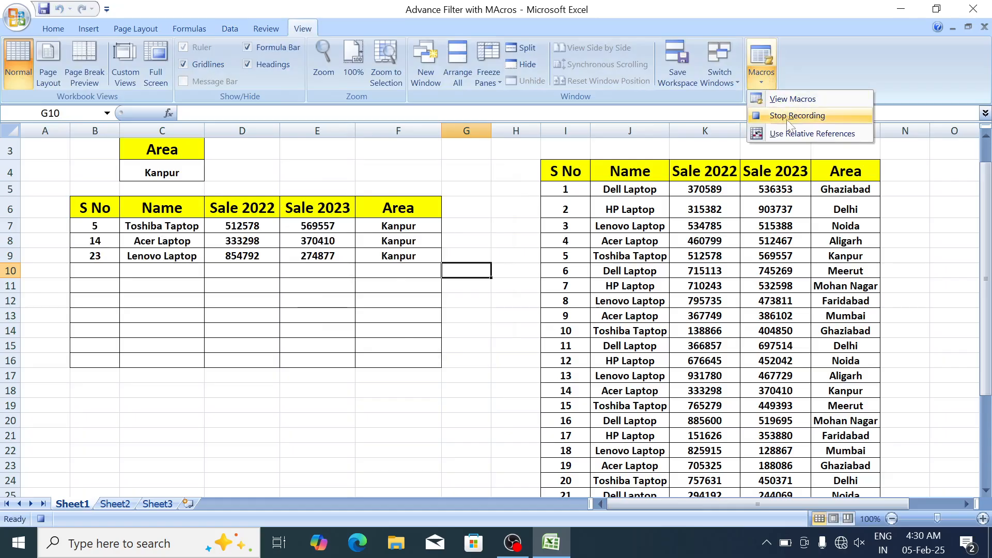
pyautogui.click(789, 117)
pyautogui.click(284, 256)
pyautogui.scroll(1, 283, 258)
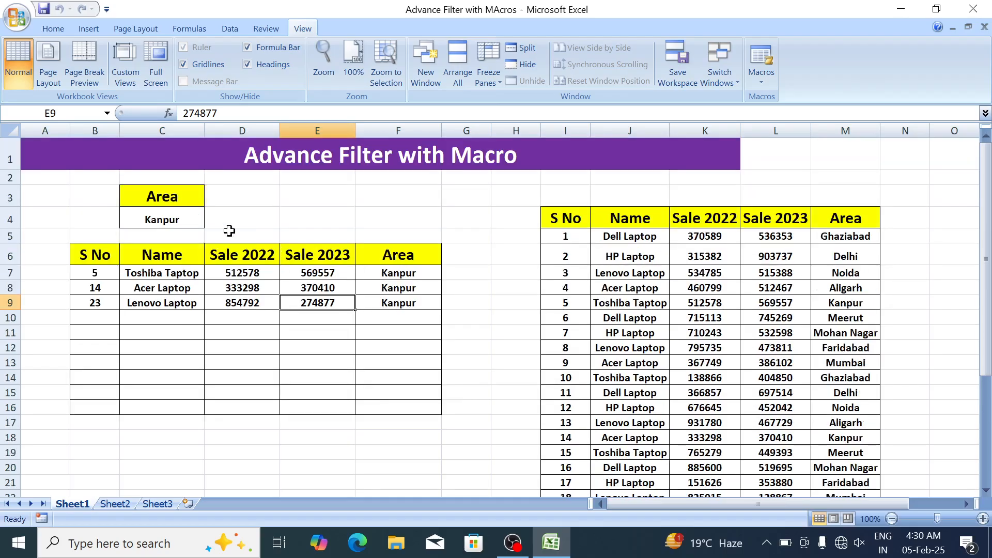
# Change the criteria heading in C3 to Name and its value in C4 to Lenovo Laptop.
pyautogui.click(169, 220)
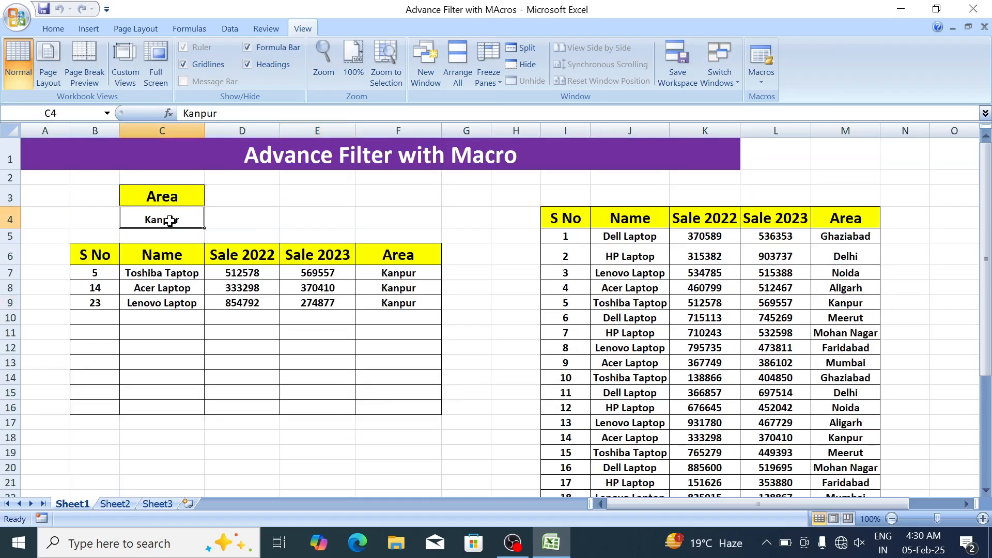
pyautogui.click(169, 195)
pyautogui.write('Name')
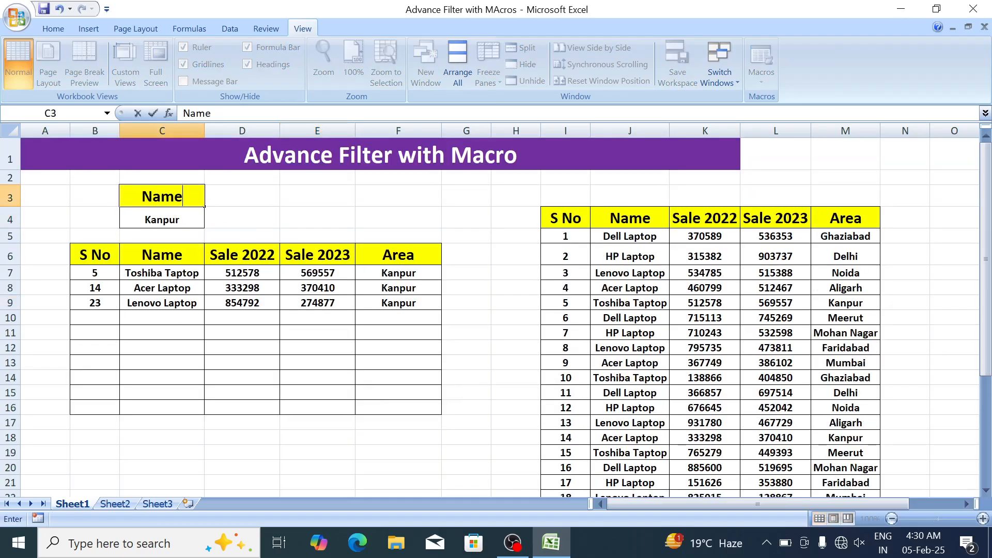
pyautogui.press('Return')
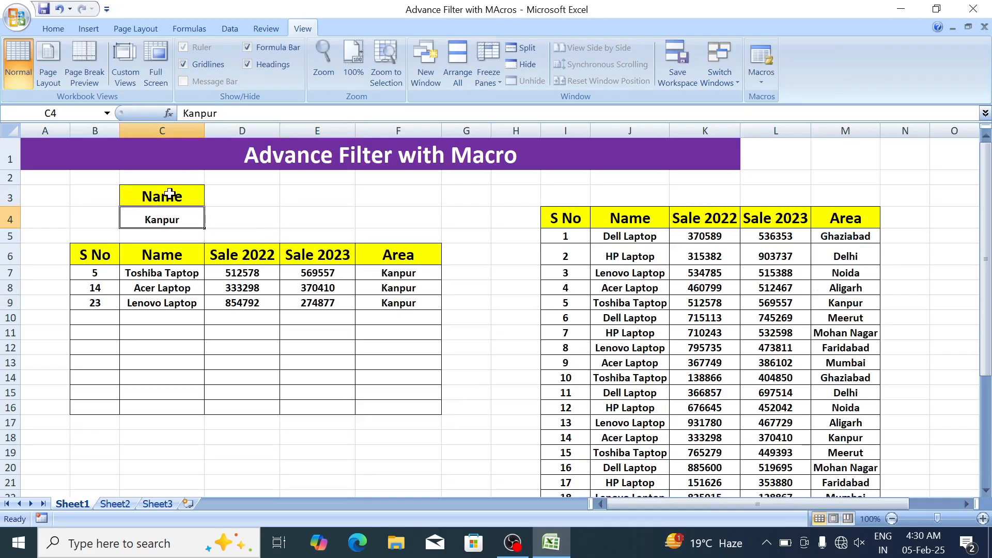
pyautogui.write('Lenvo')
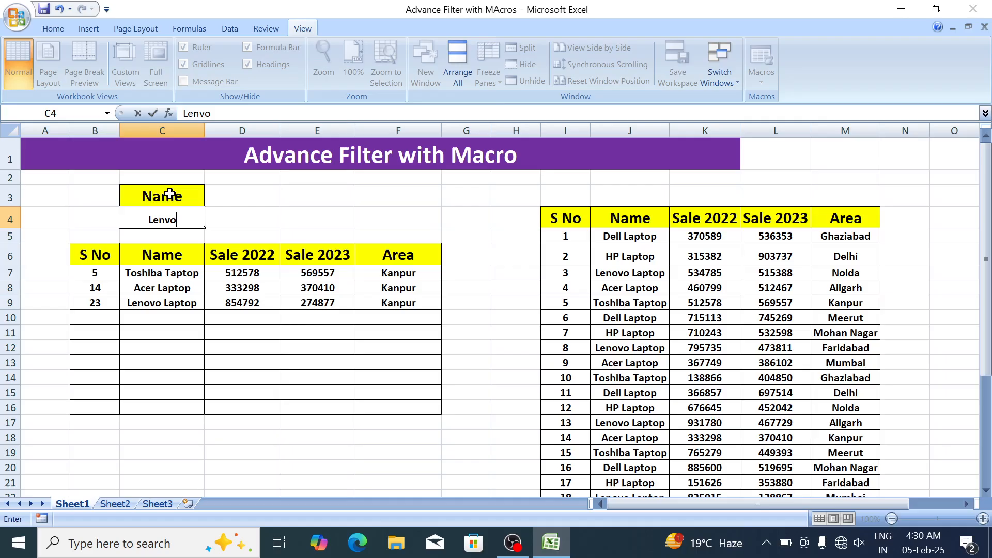
pyautogui.press('BackSpace')
pyautogui.press('BackSpace')
pyautogui.write('ovo Laptop')
pyautogui.press('Return')
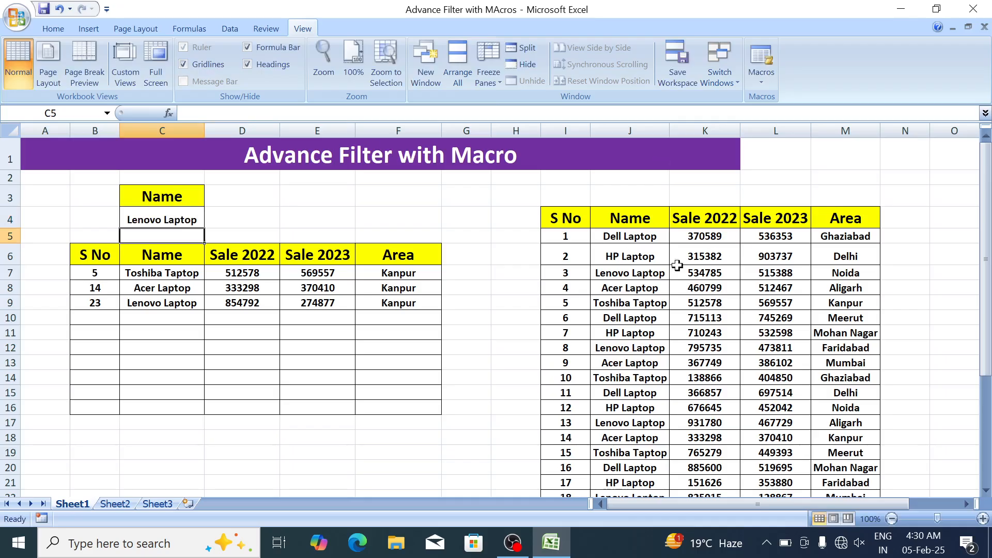
# Run the data macro from the macro list and check the extracted Lenovo Laptop records.
pyautogui.click(423, 314)
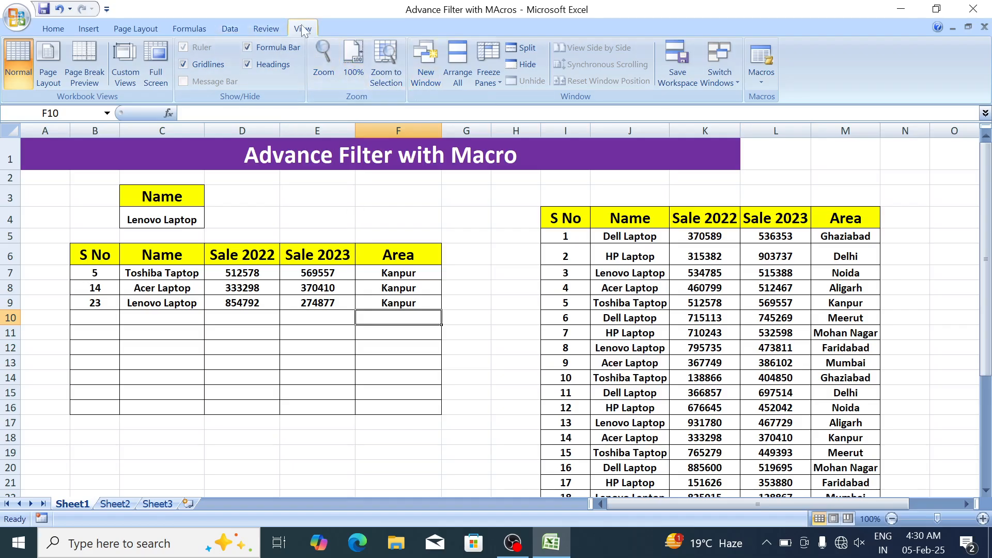
pyautogui.click(758, 84)
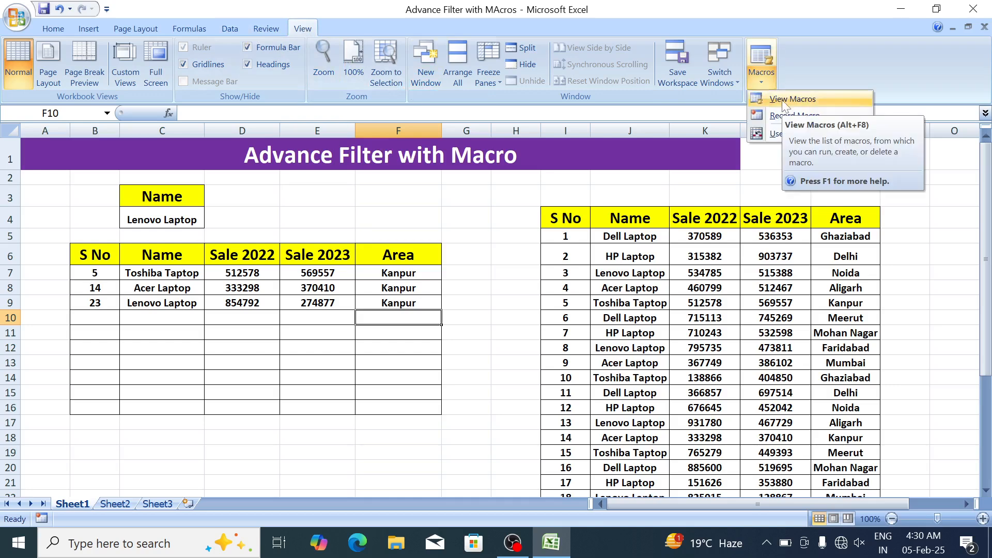
pyautogui.click(783, 101)
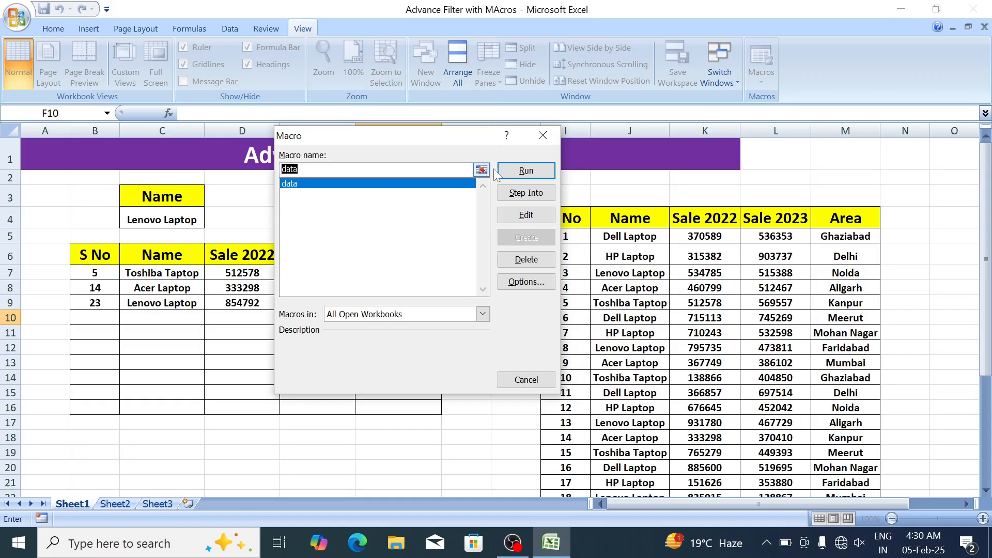
pyautogui.click(515, 172)
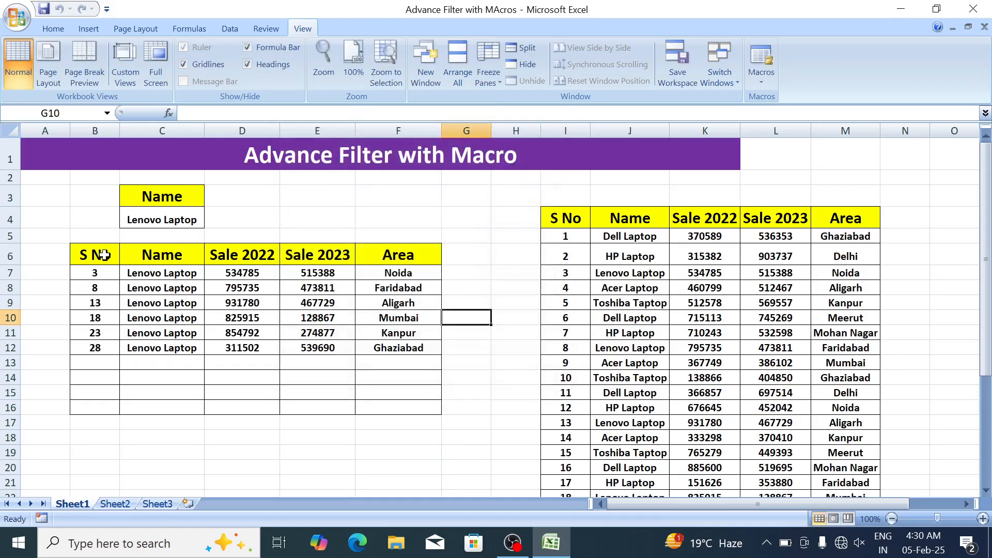
pyautogui.moveTo(93, 273); pyautogui.dragTo(374, 350)
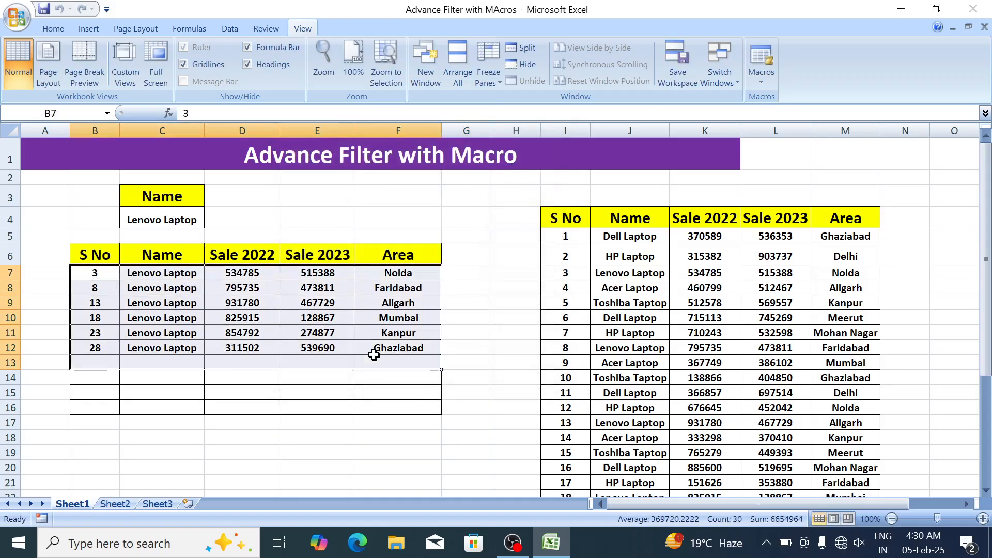
pyautogui.click(301, 319)
# Change the Name criterion in C4 to Hp Laptop.
pyautogui.click(173, 217)
pyautogui.write('Hp')
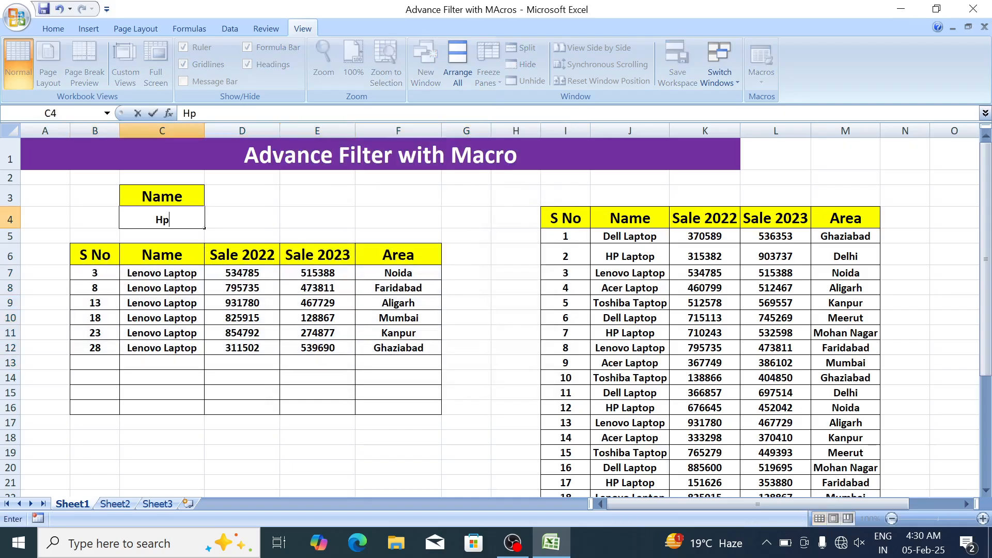
pyautogui.write(' Laptop')
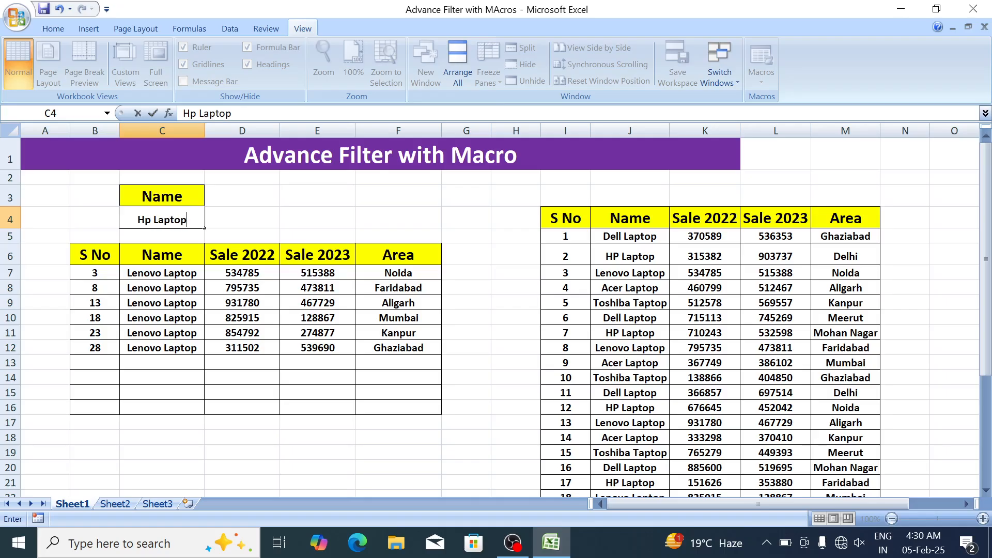
pyautogui.press('Return')
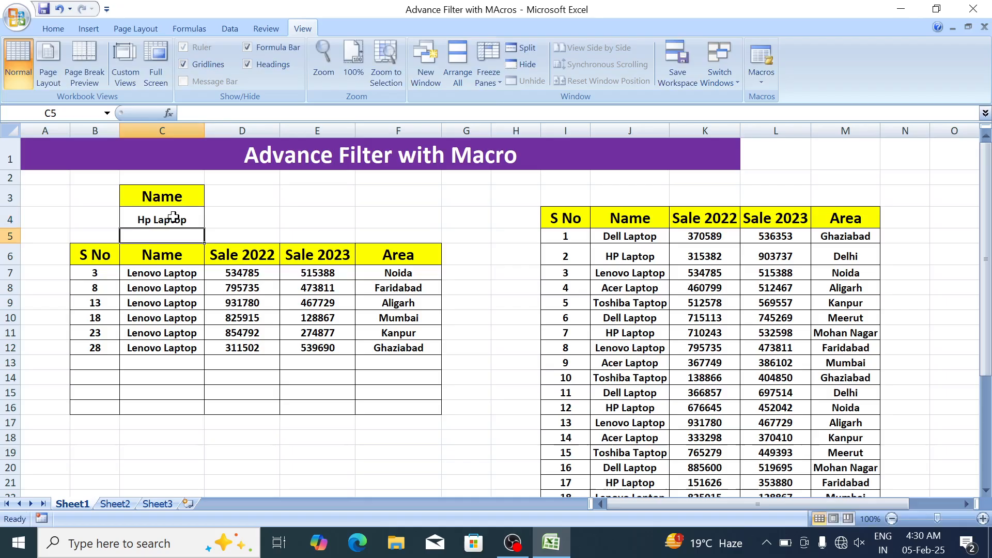
pyautogui.click(270, 222)
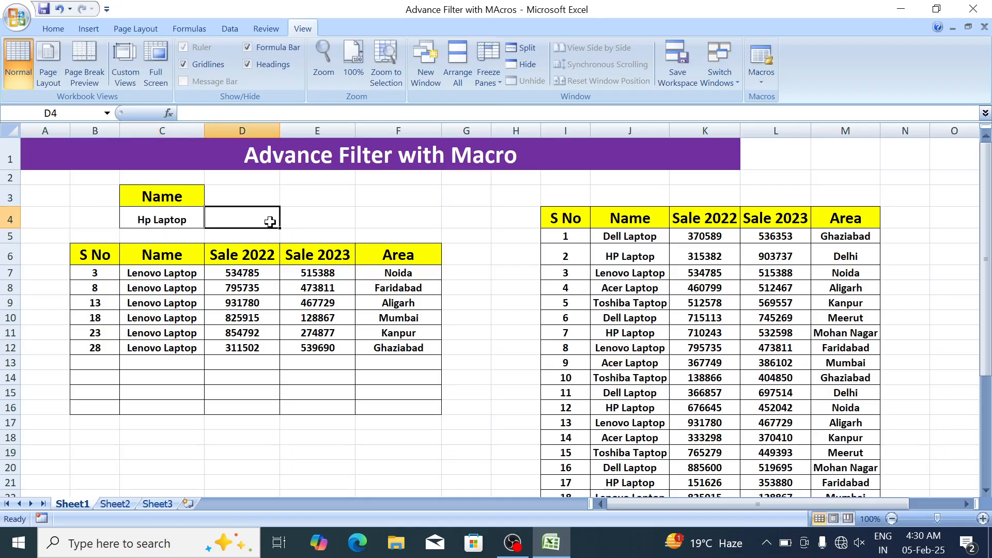
# Run the recorded data macro for the Hp Laptop criterion and check the extracted records in the results table.
pyautogui.hotkey('ctrl', 'q')
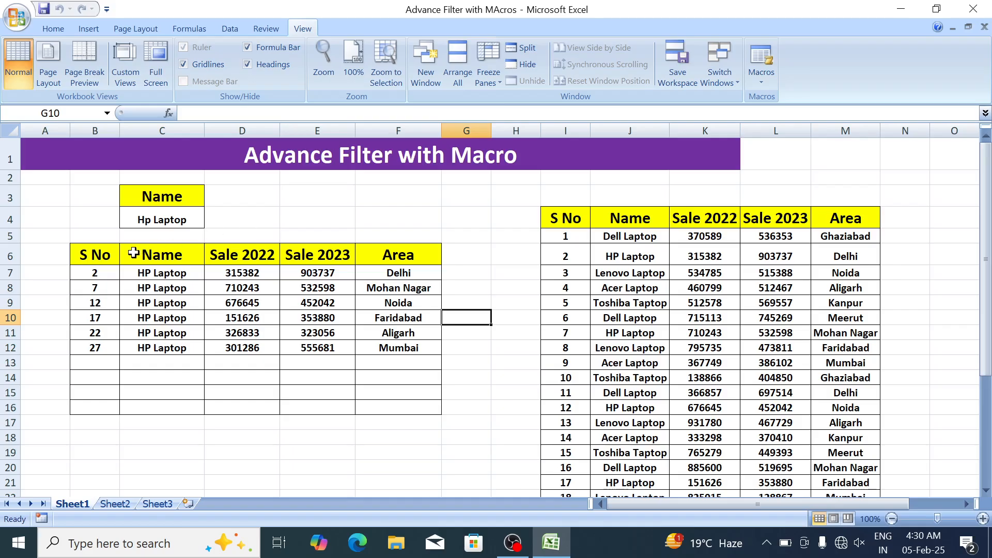
pyautogui.moveTo(105, 271); pyautogui.dragTo(421, 406)
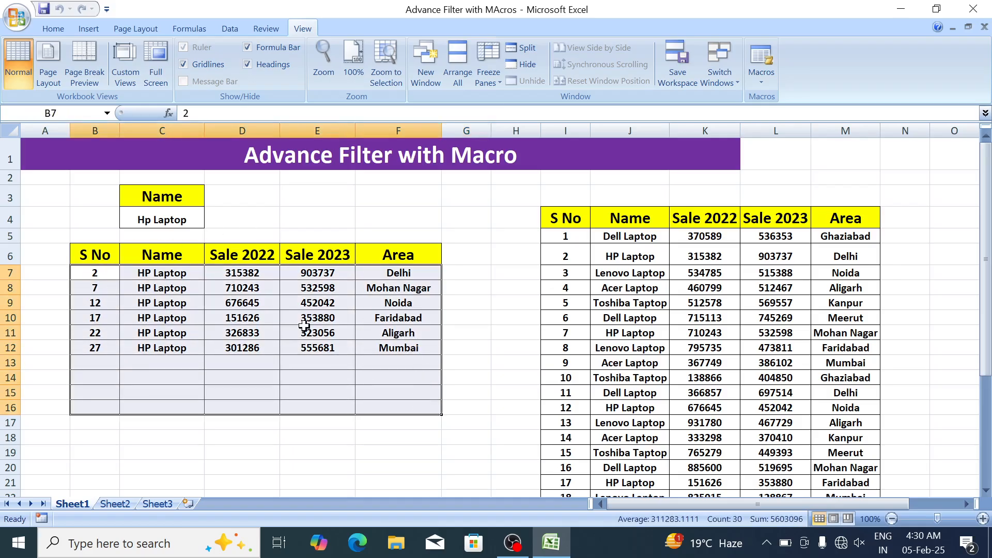
pyautogui.click(308, 333)
# Draw a rounded rectangle about 1.44 by 0.6 inches beside the criteria cells and label it Find Data.
pyautogui.click(88, 28)
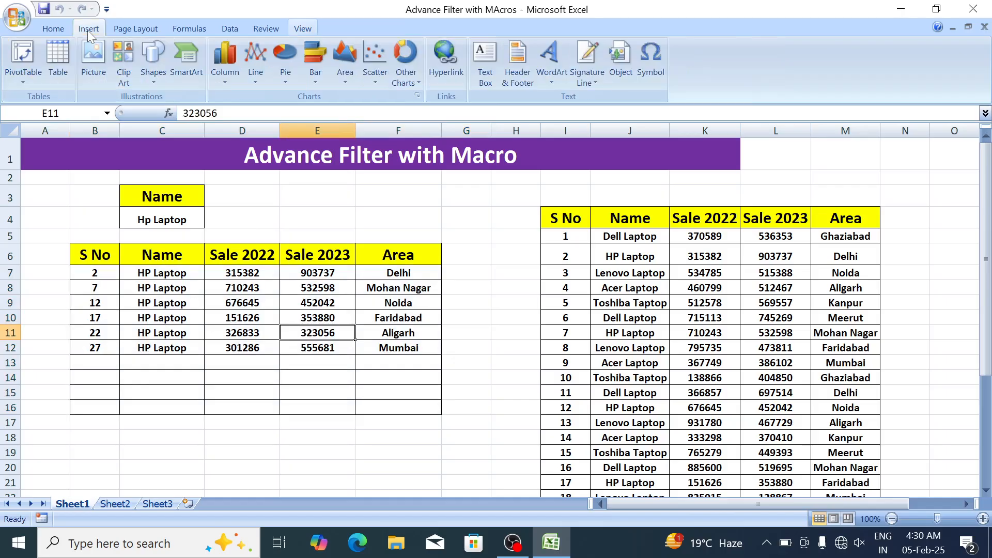
pyautogui.click(150, 77)
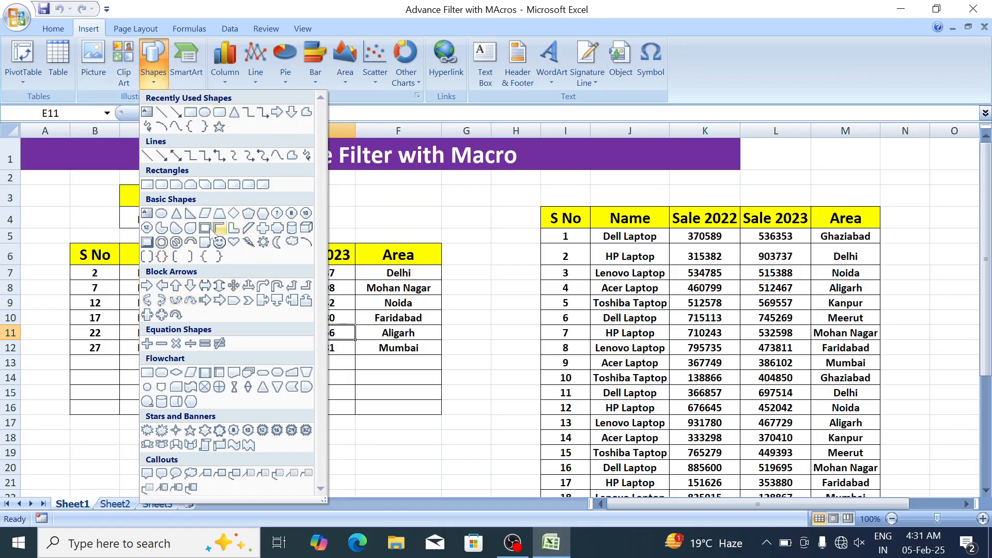
pyautogui.click(221, 114)
pyautogui.moveTo(241, 190)
pyautogui.mouseDown()
pyautogui.moveTo(348, 235)
pyautogui.moveTo(328, 208)
pyautogui.mouseUp()
pyautogui.write('Find Data')
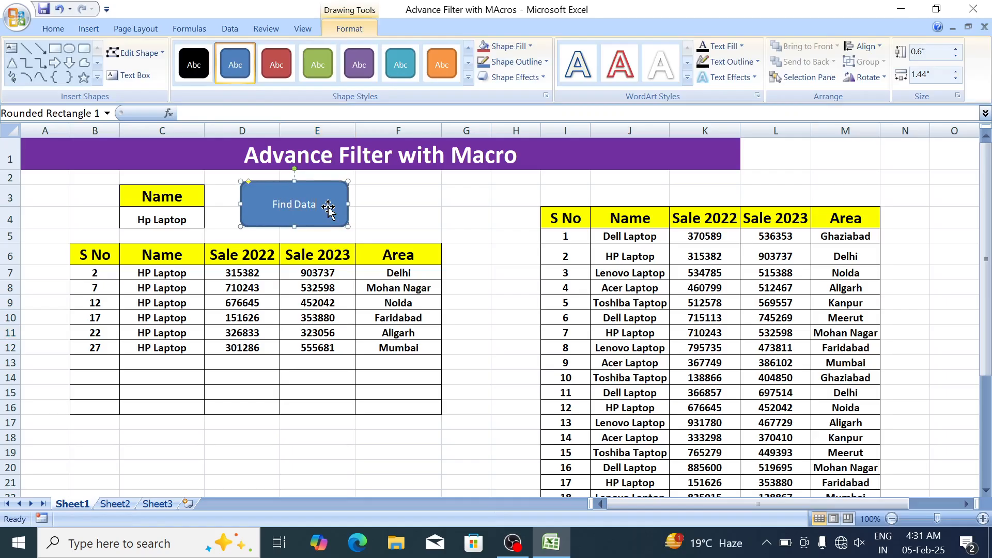
# Format the Find Data label as 20-point bold red text.
pyautogui.moveTo(315, 206); pyautogui.dragTo(270, 207)
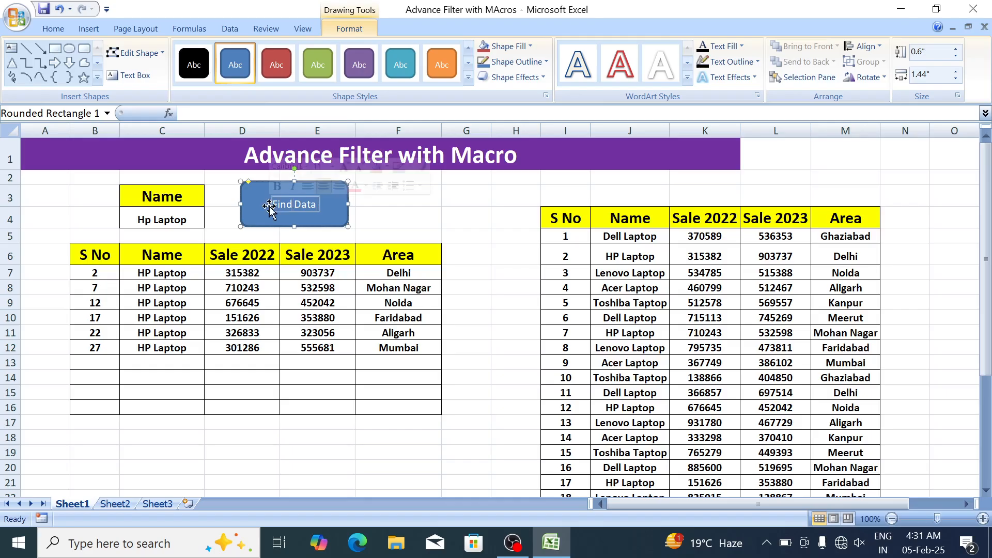
pyautogui.click(53, 29)
pyautogui.click(217, 55)
pyautogui.click(217, 55)
pyautogui.click(217, 56)
pyautogui.click(118, 76)
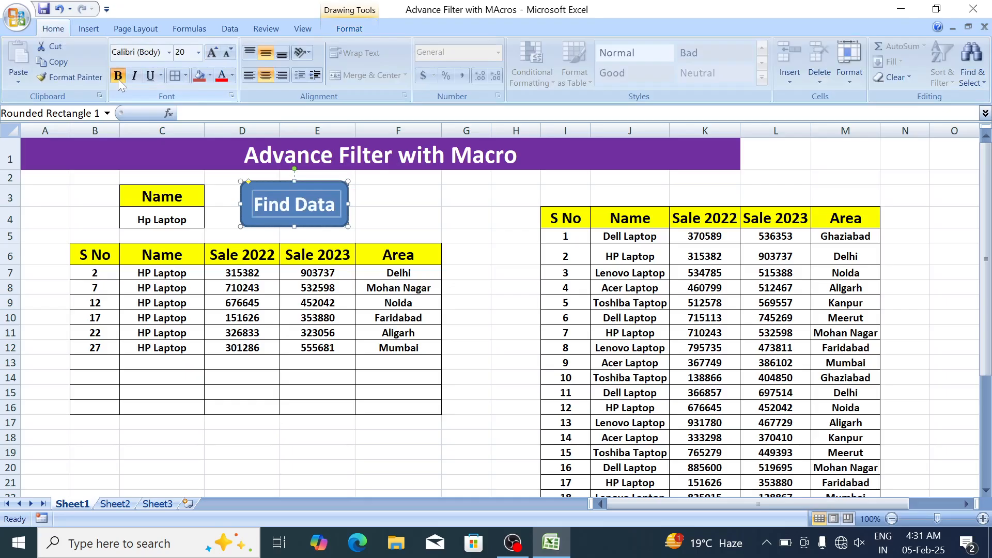
pyautogui.click(222, 76)
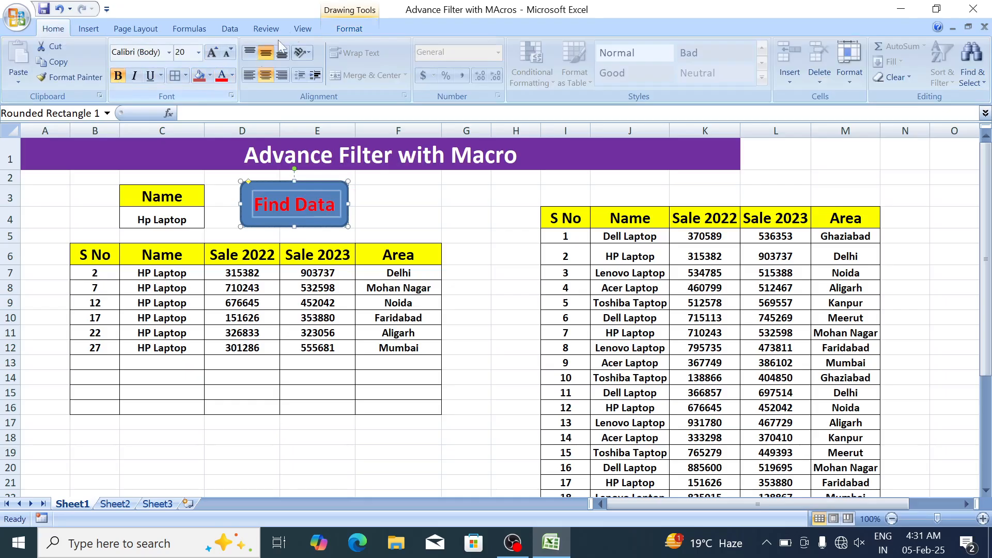
# Apply the glossy green preset style to the Find Data shape and nudge it slightly upward.
pyautogui.click(349, 28)
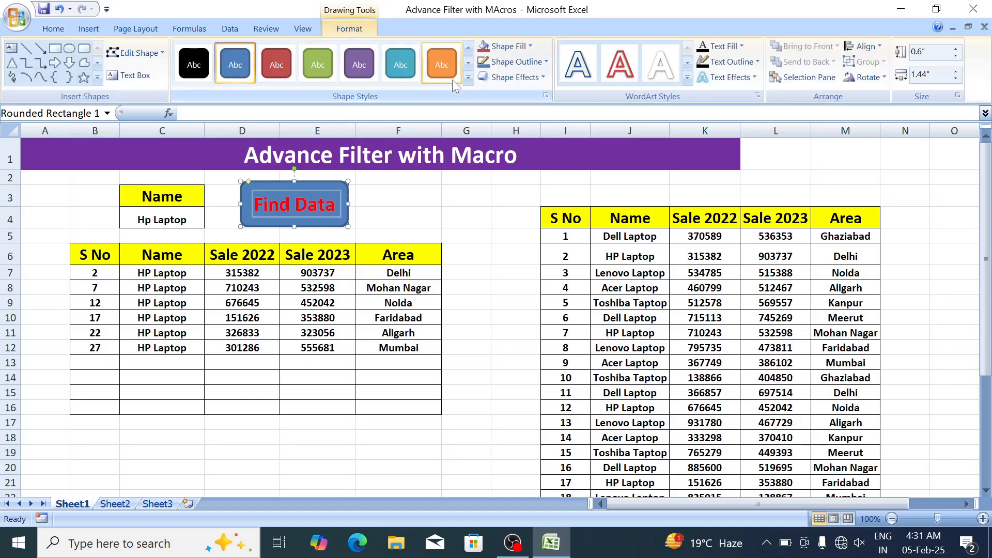
pyautogui.click(469, 79)
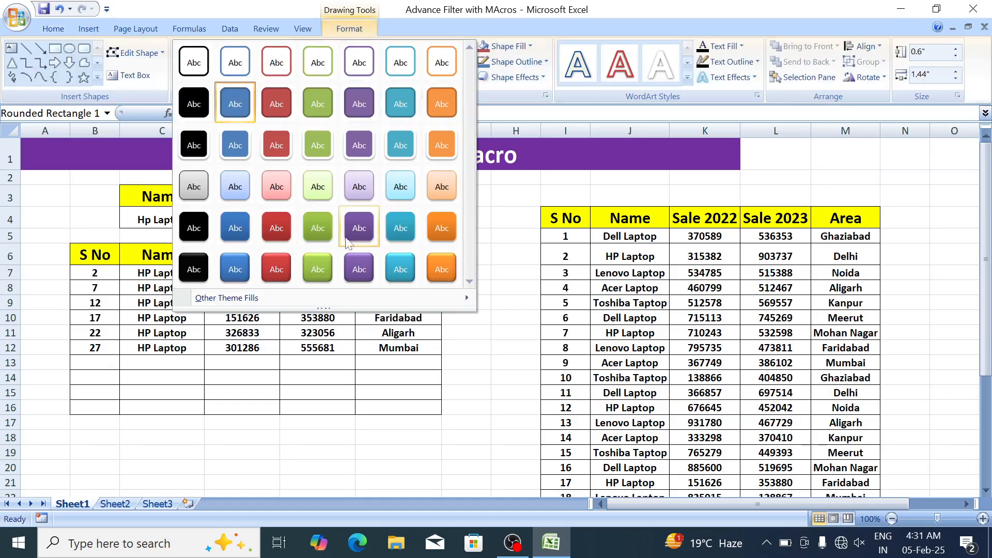
pyautogui.click(317, 265)
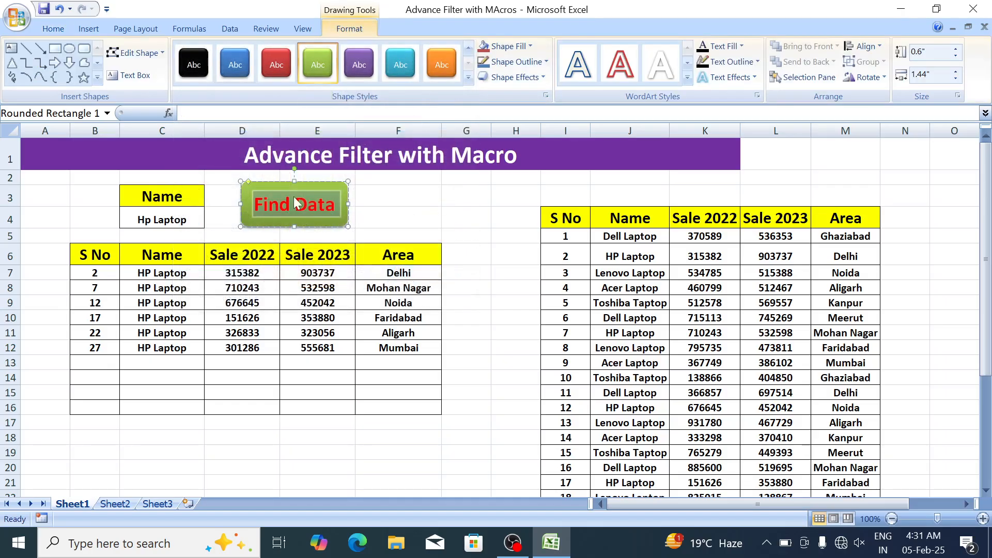
pyautogui.click(385, 203)
pyautogui.click(305, 206)
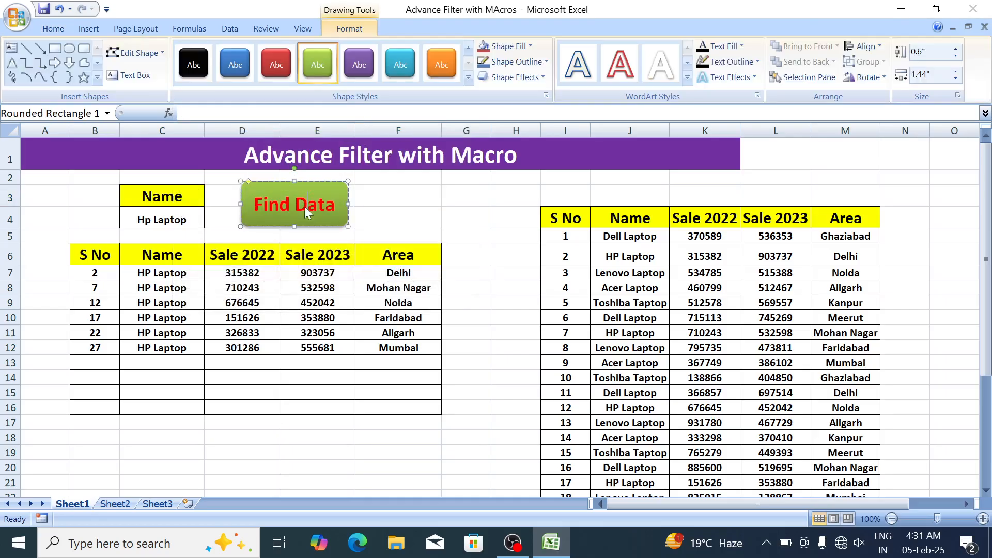
pyautogui.moveTo(315, 184); pyautogui.dragTo(315, 182)
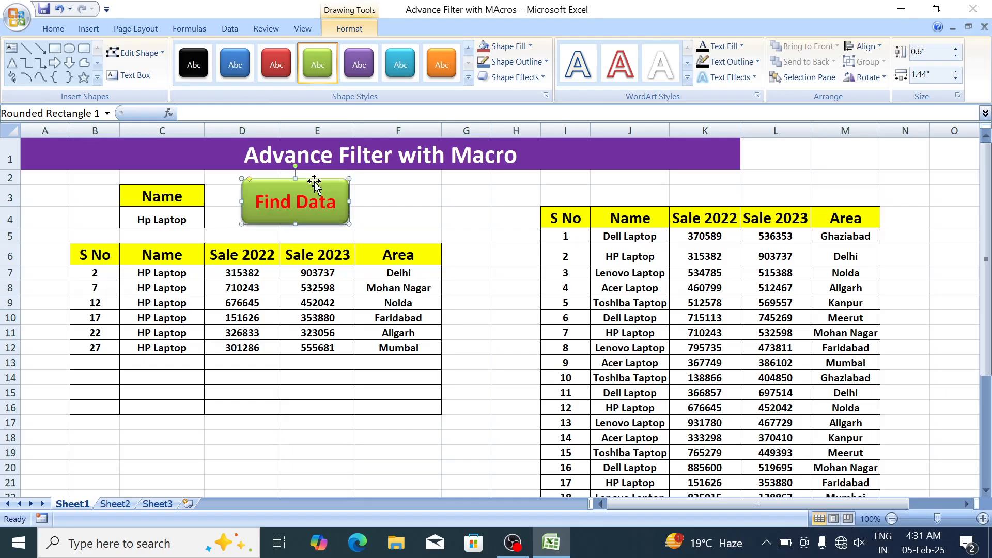
pyautogui.click(381, 215)
pyautogui.click(309, 202)
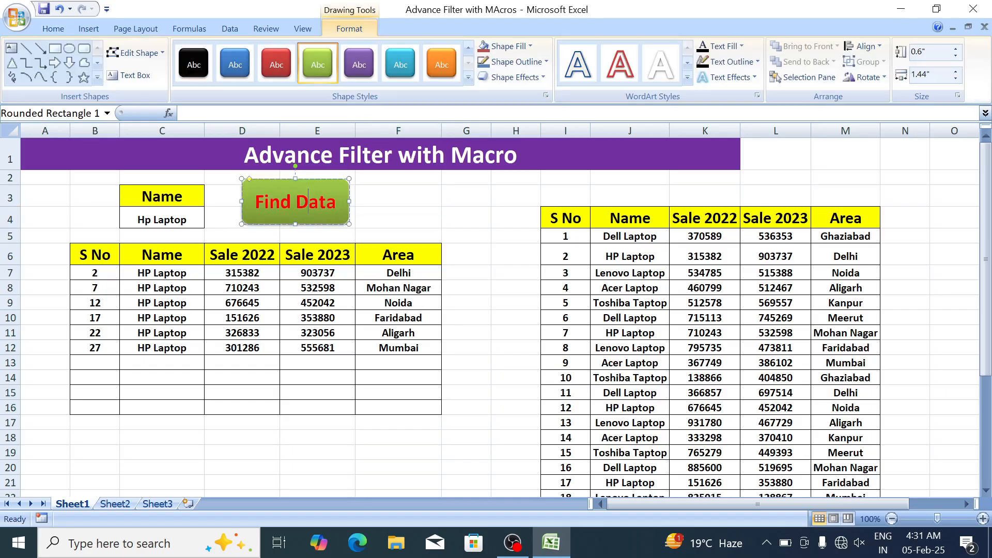
# Assign the data macro to the Find Data shape.
pyautogui.rightClick(300, 205)
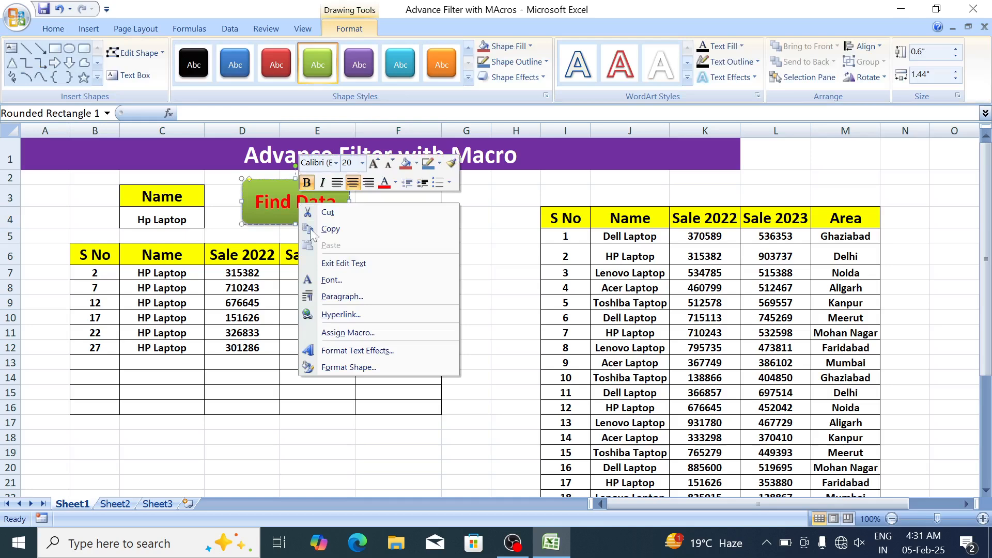
pyautogui.click(380, 333)
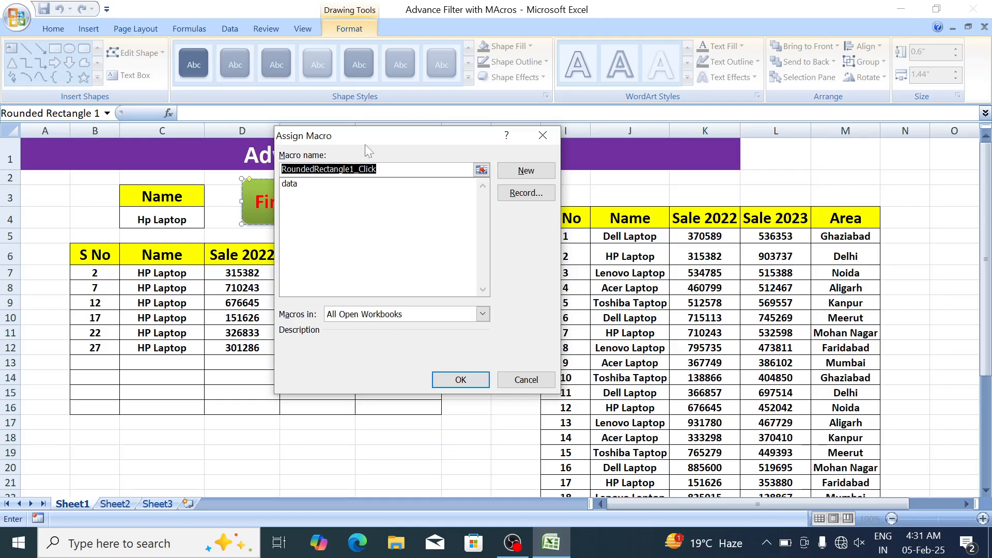
pyautogui.moveTo(398, 137); pyautogui.dragTo(548, 165)
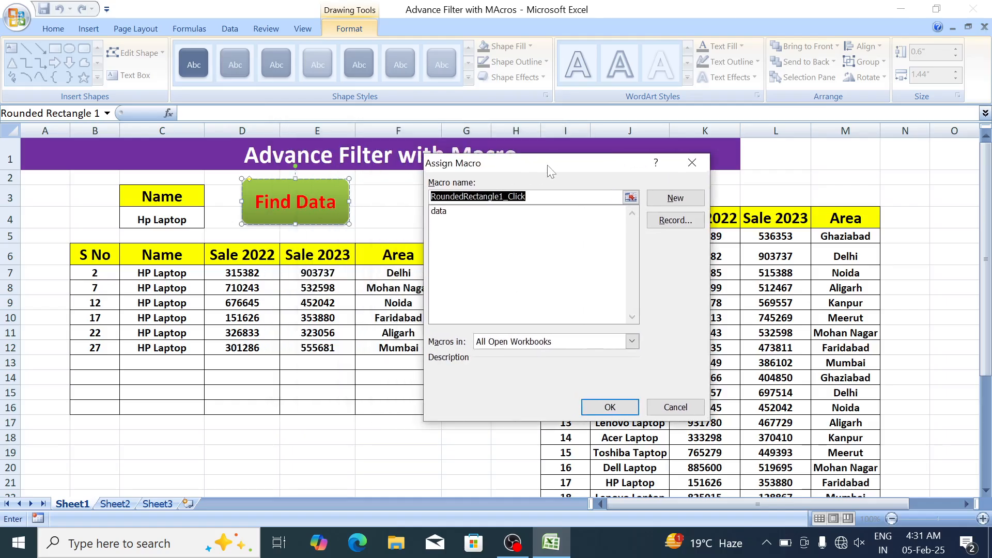
pyautogui.click(459, 212)
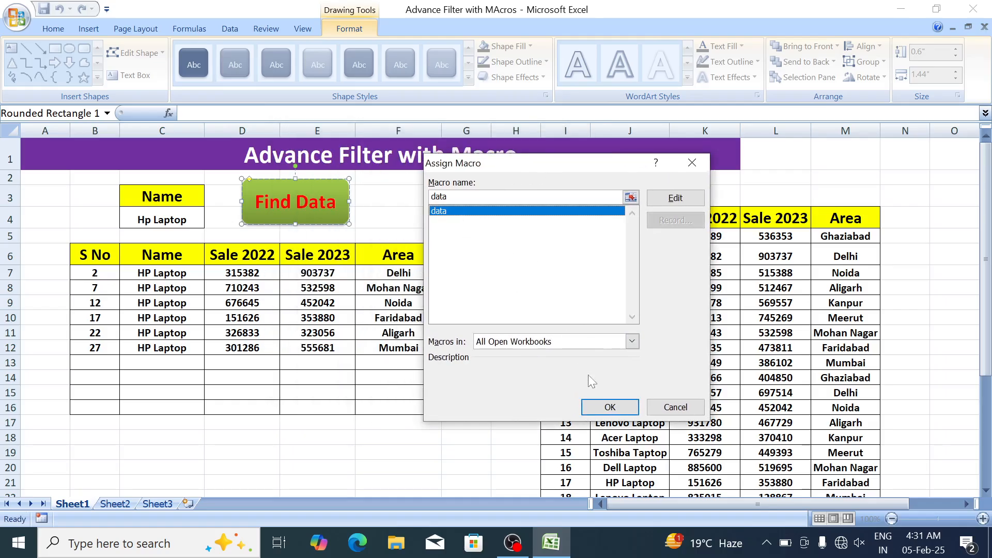
pyautogui.click(605, 406)
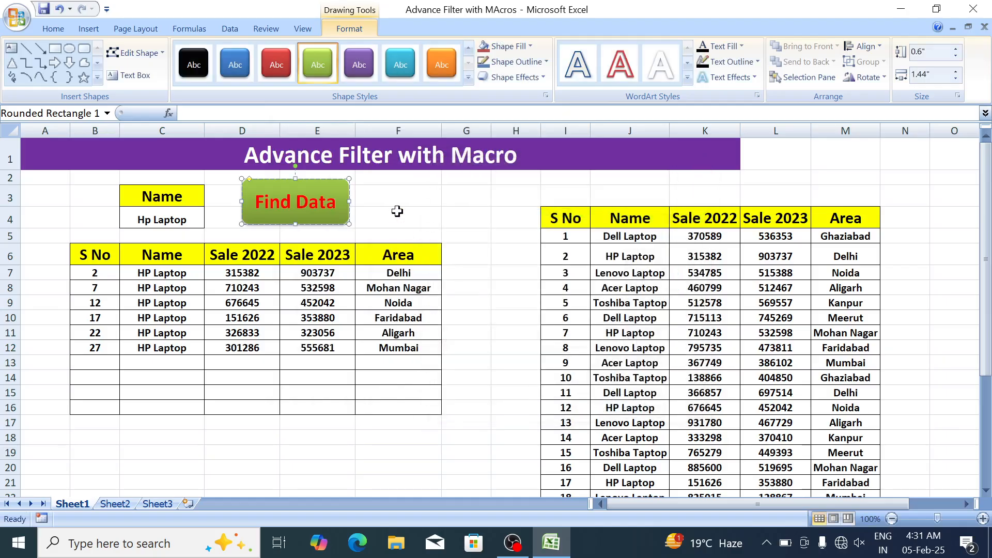
pyautogui.click(396, 215)
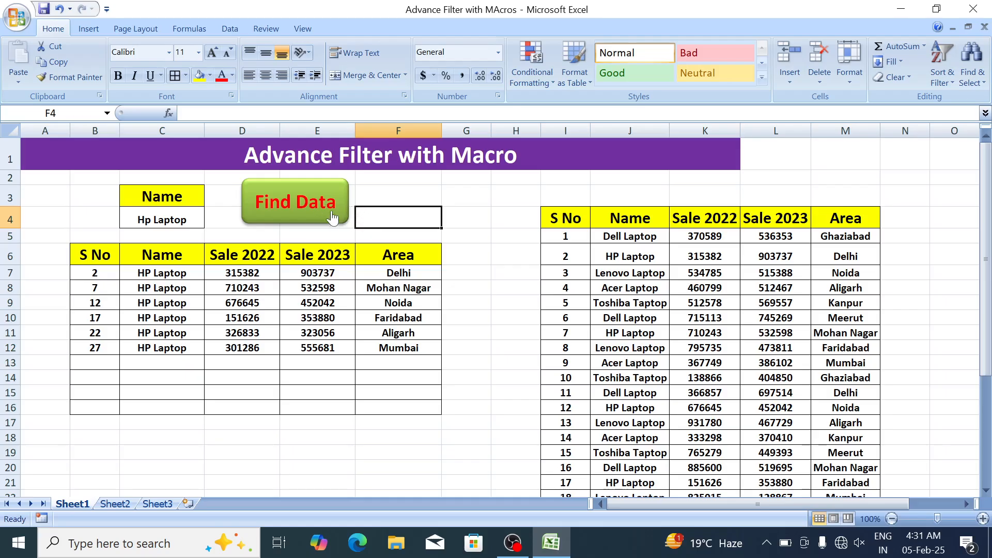
# Set the criteria in C3 and C4 to Area and Ghaziabad and extract the matching records with Find Data.
pyautogui.click(146, 195)
pyautogui.write('Area')
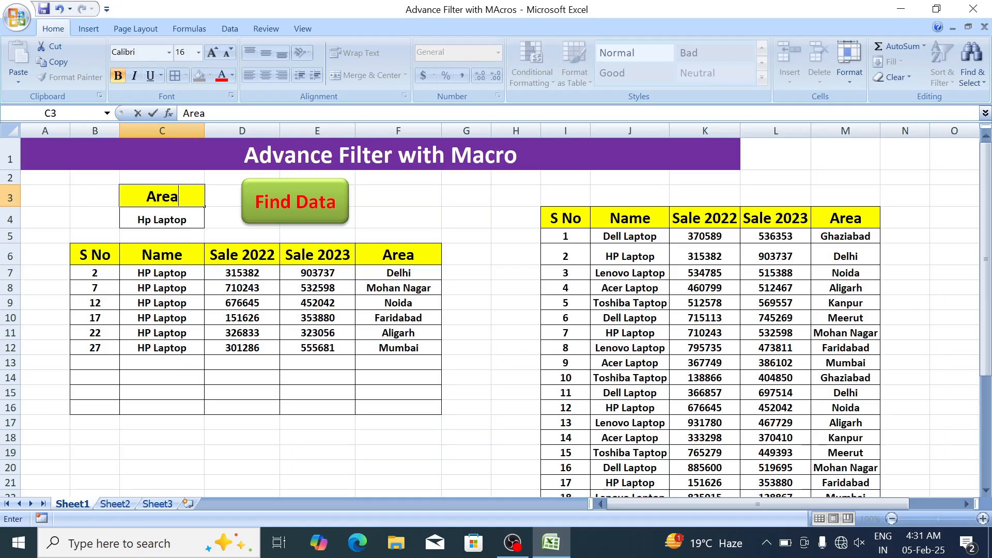
pyautogui.press('Return')
pyautogui.write('G')
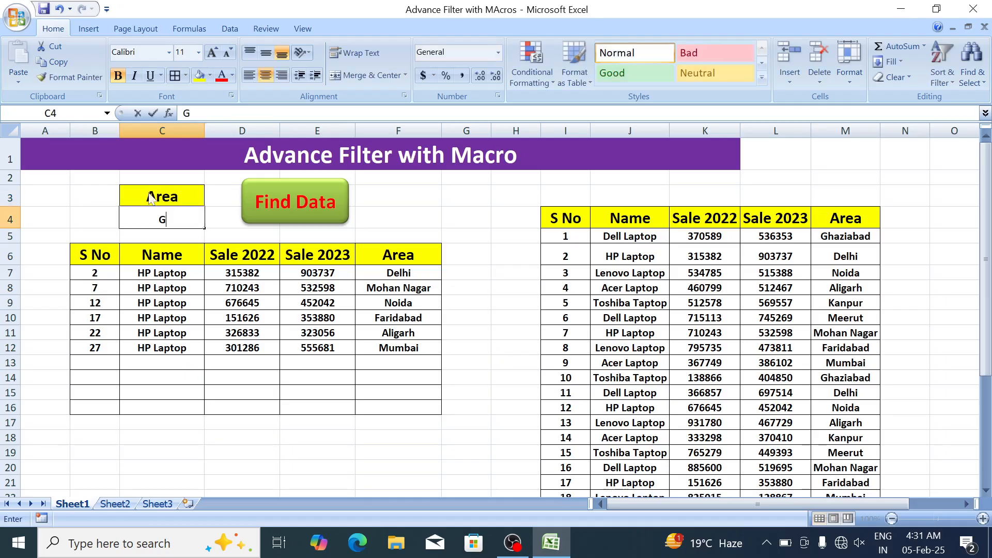
pyautogui.write('haziabad')
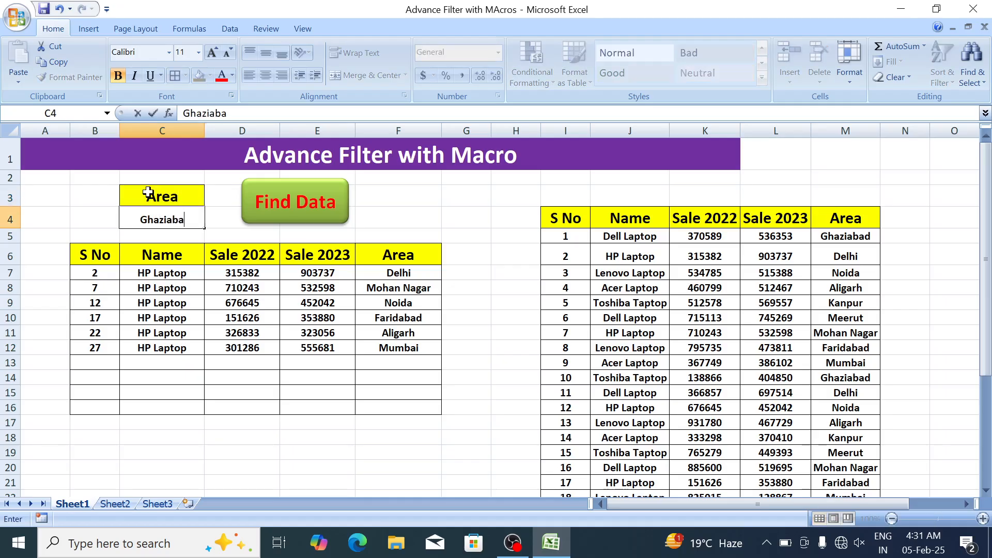
pyautogui.click(266, 212)
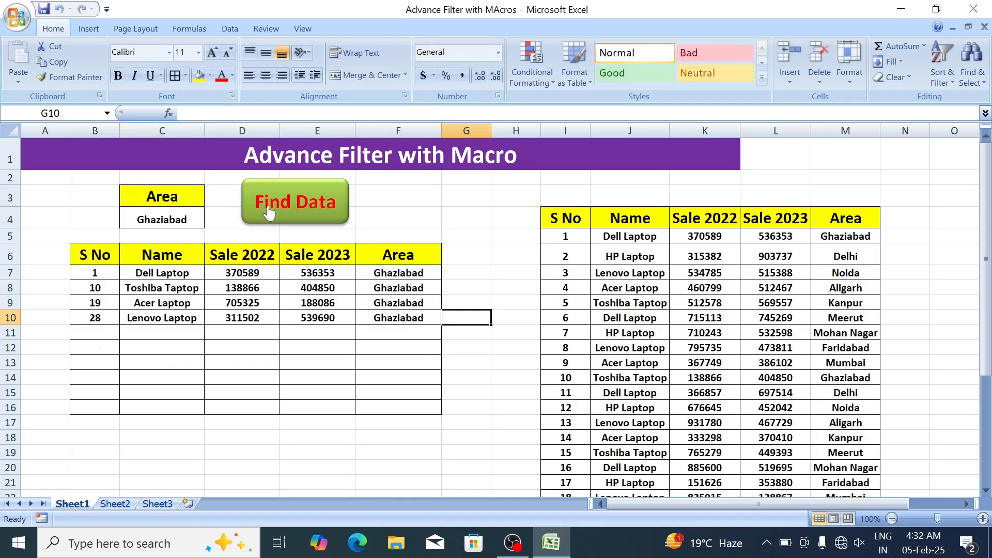
# Change the criteria heading in C3 to Name and its value in C4 to HP Laptop.
pyautogui.click(185, 217)
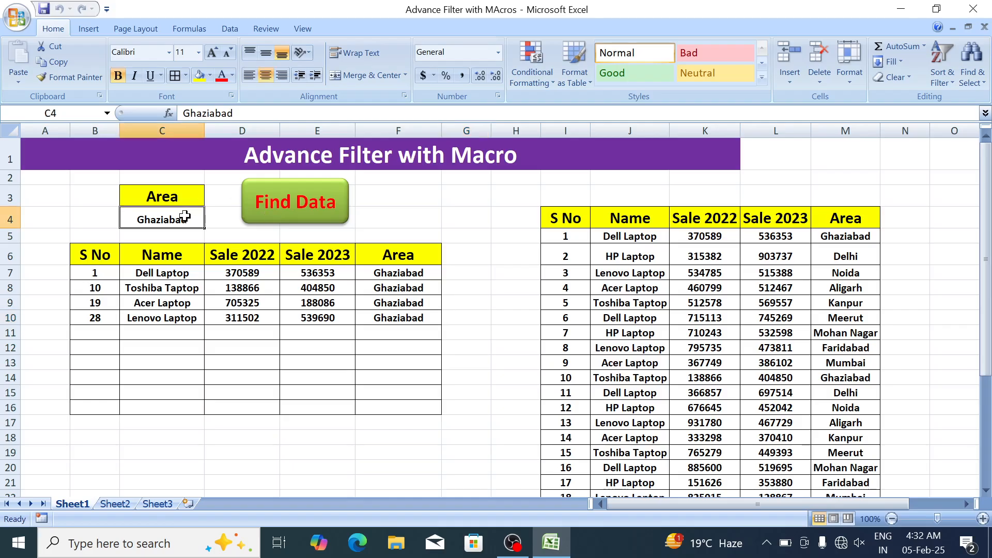
pyautogui.press('Up')
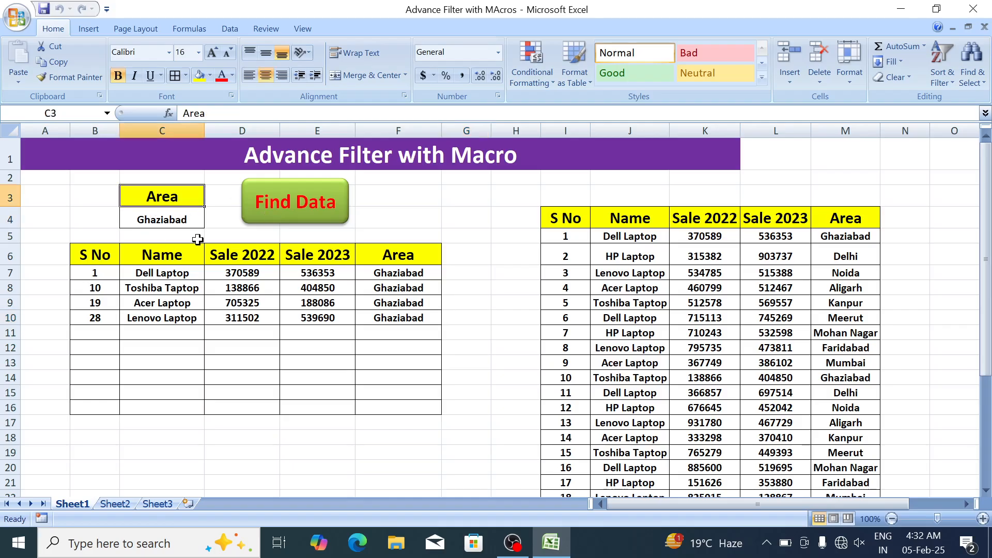
pyautogui.write('Name')
pyautogui.press('Return')
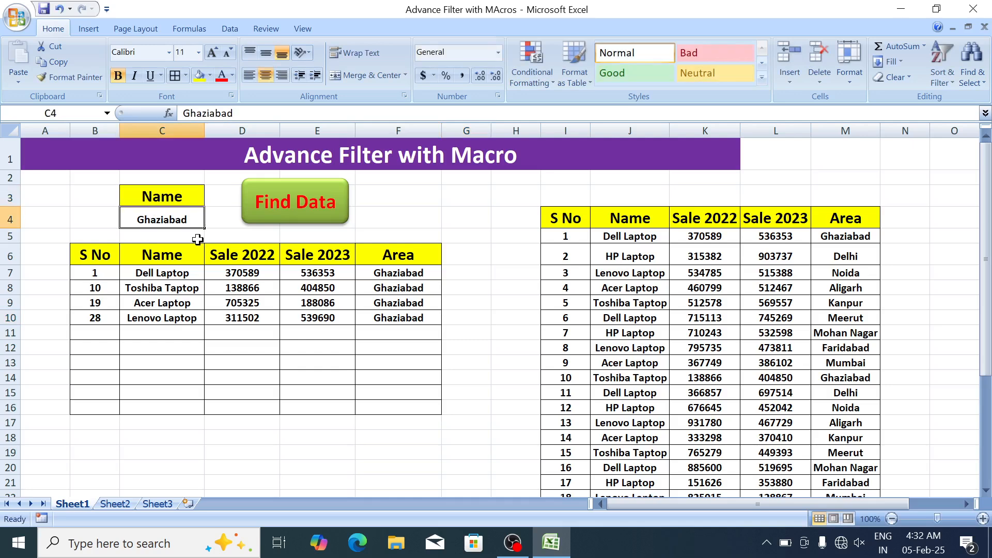
pyautogui.write('HP Laptop')
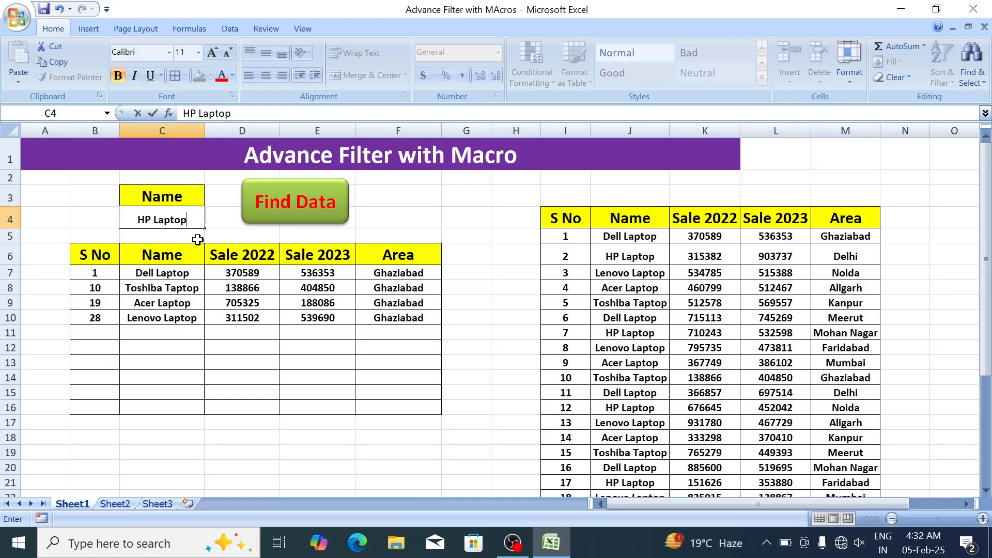
pyautogui.press('Return')
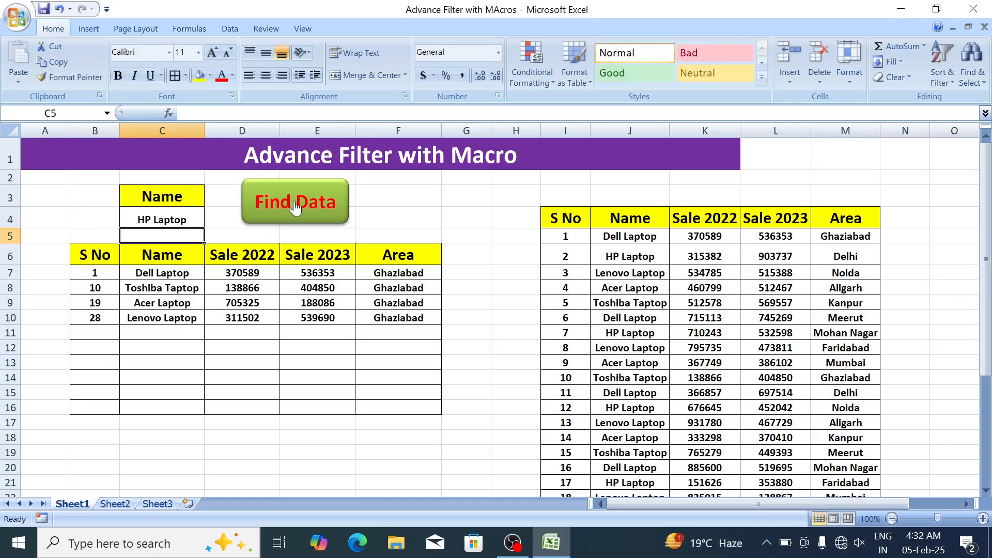
# Extract the HP Laptop records with Find Data and check them in the results table.
pyautogui.click(295, 207)
pyautogui.moveTo(105, 273); pyautogui.dragTo(413, 370)
pyautogui.click(358, 377)
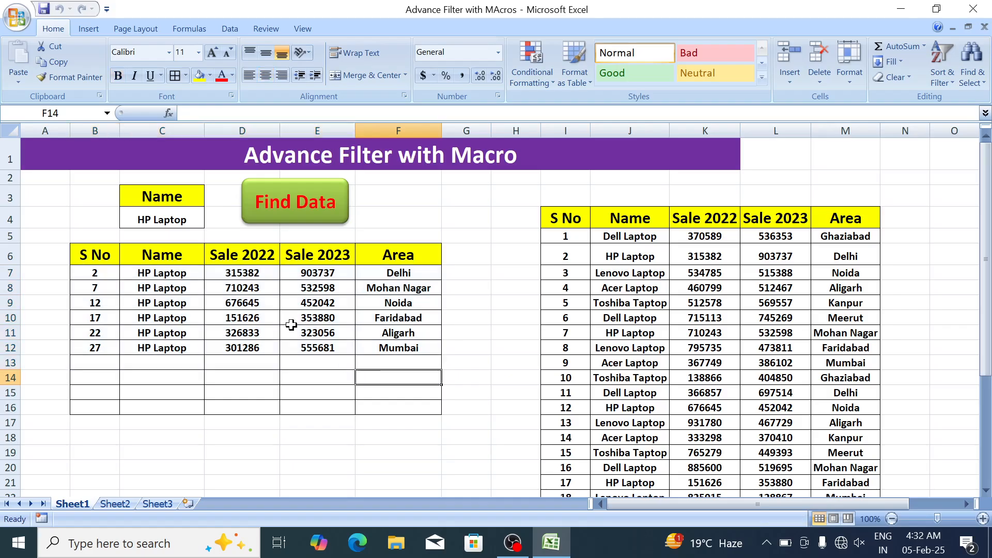
# Change the criteria heading in C3 to Sale 2022 and its value in C4 to >500000.
pyautogui.click(184, 195)
pyautogui.write('Sale')
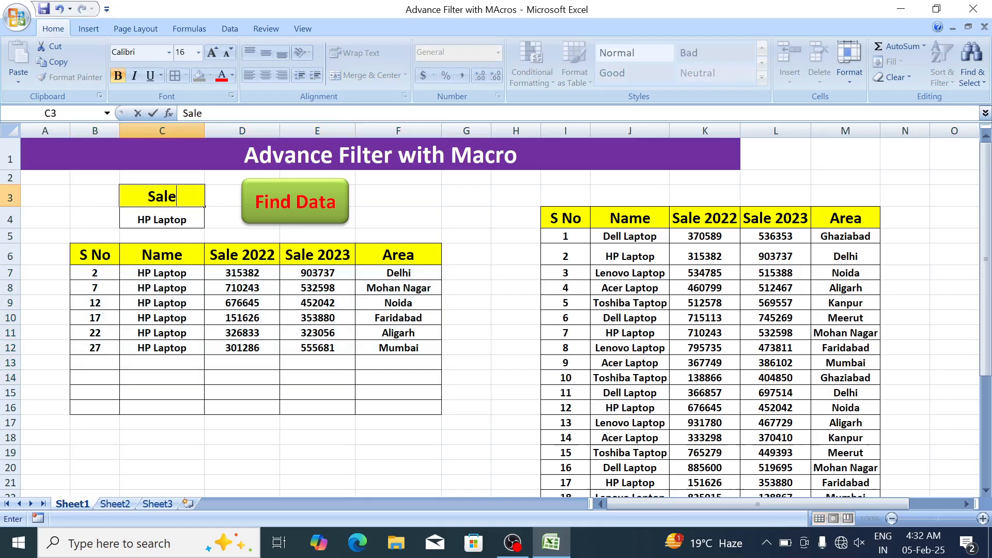
pyautogui.write(' 2022')
pyautogui.click(187, 199)
pyautogui.press('Return')
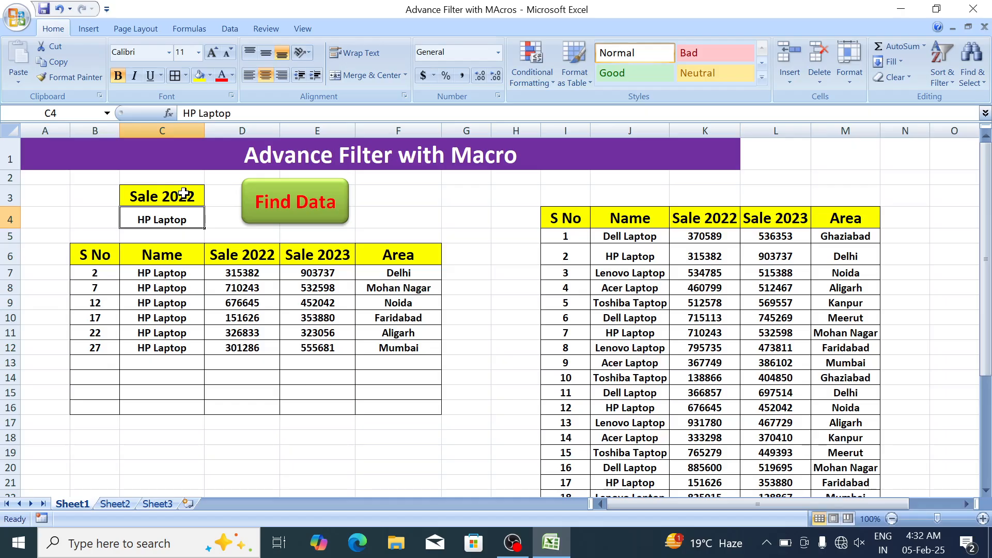
pyautogui.moveTo(563, 219); pyautogui.dragTo(830, 375)
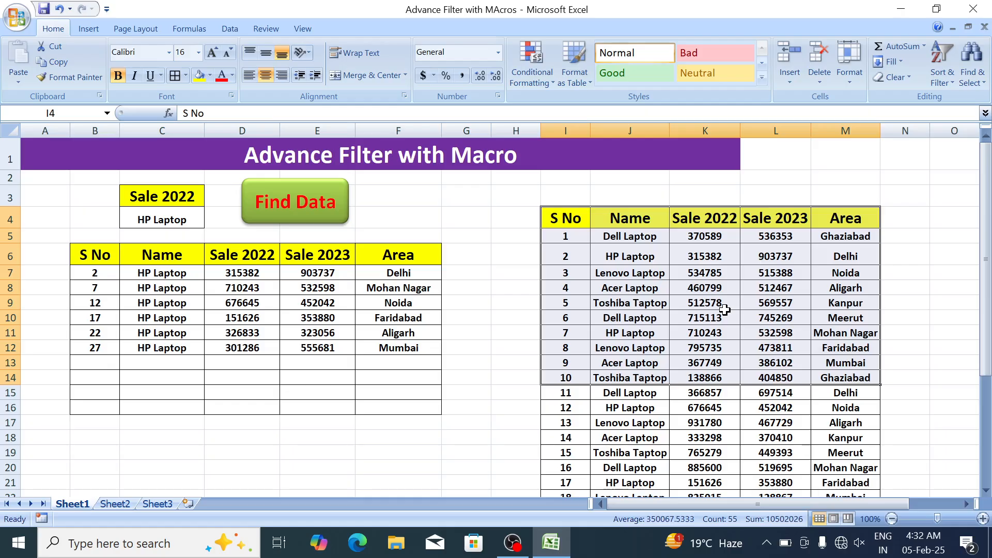
pyautogui.click(195, 214)
pyautogui.write('>')
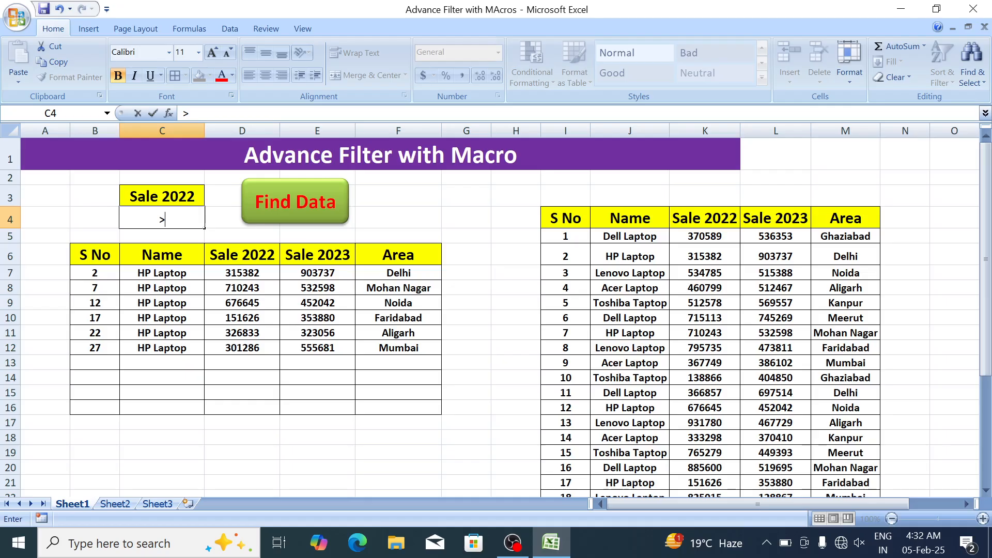
pyautogui.write('500000')
pyautogui.press('Return')
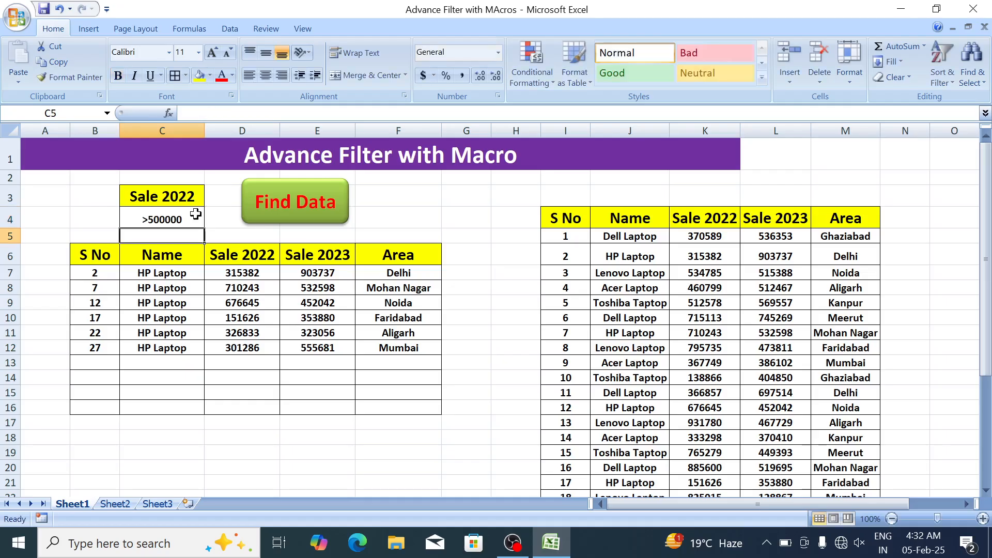
# Run Find Data for the >500000 criterion, and again with the value in C4 changed to <500000.
pyautogui.click(275, 211)
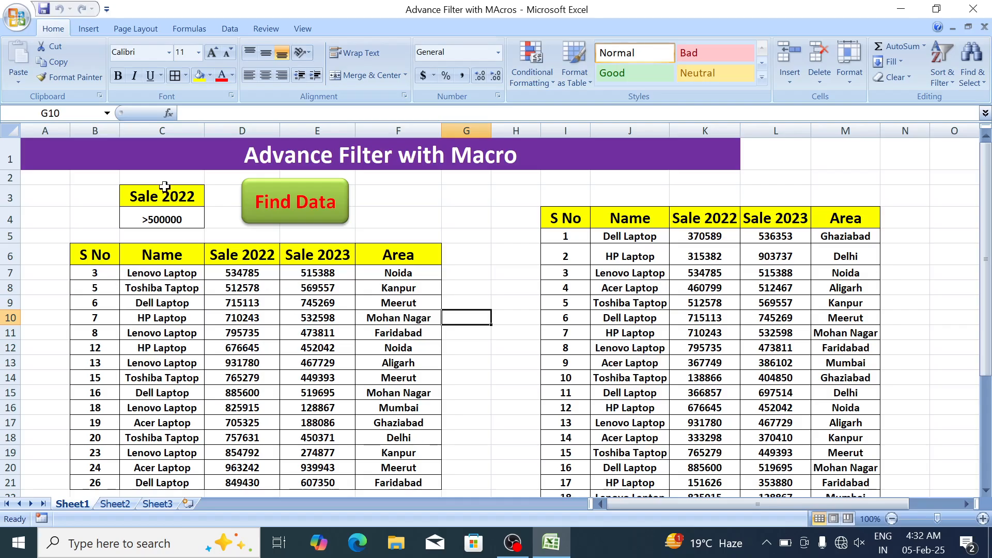
pyautogui.click(189, 219)
pyautogui.write('<')
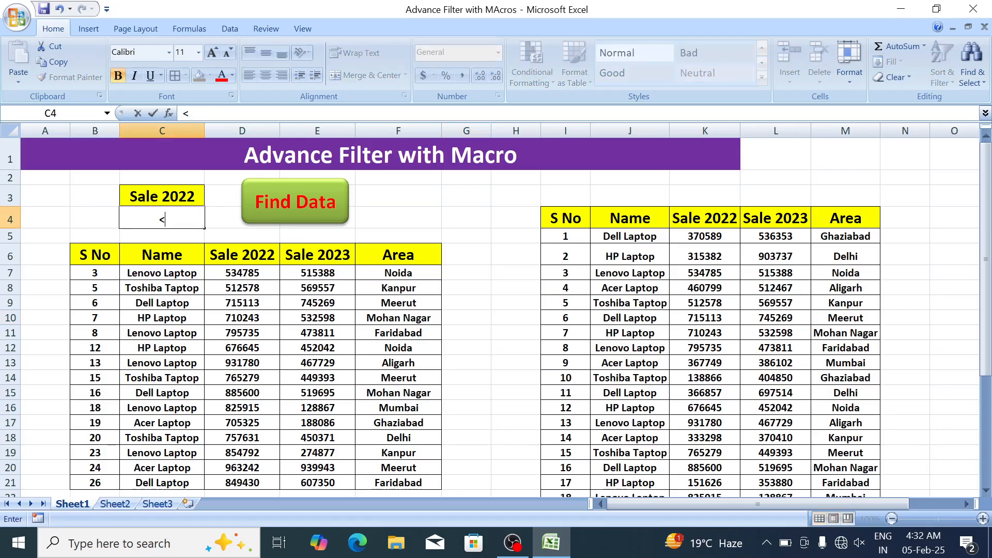
pyautogui.write('50000')
pyautogui.press('BackSpace')
pyautogui.write('00')
pyautogui.press('Return')
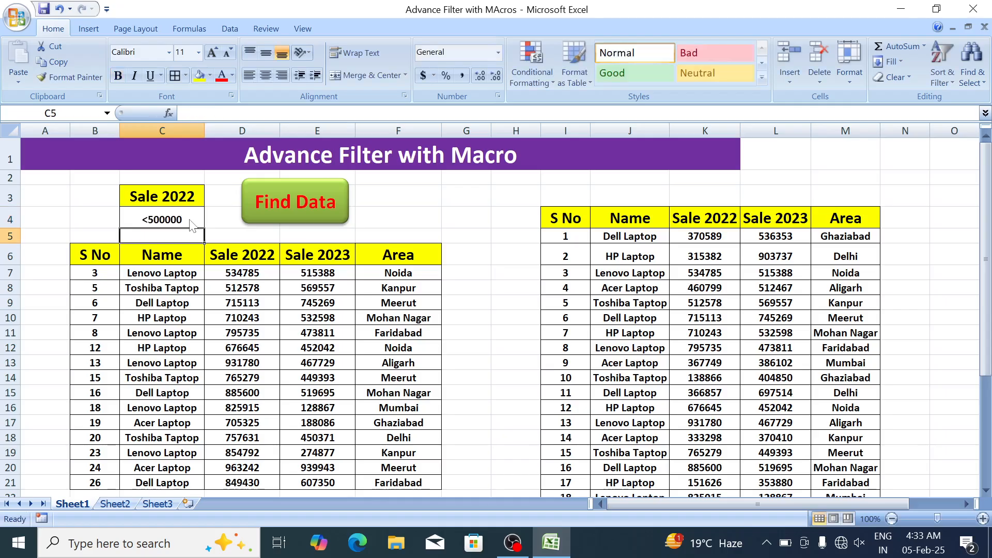
pyautogui.click(267, 212)
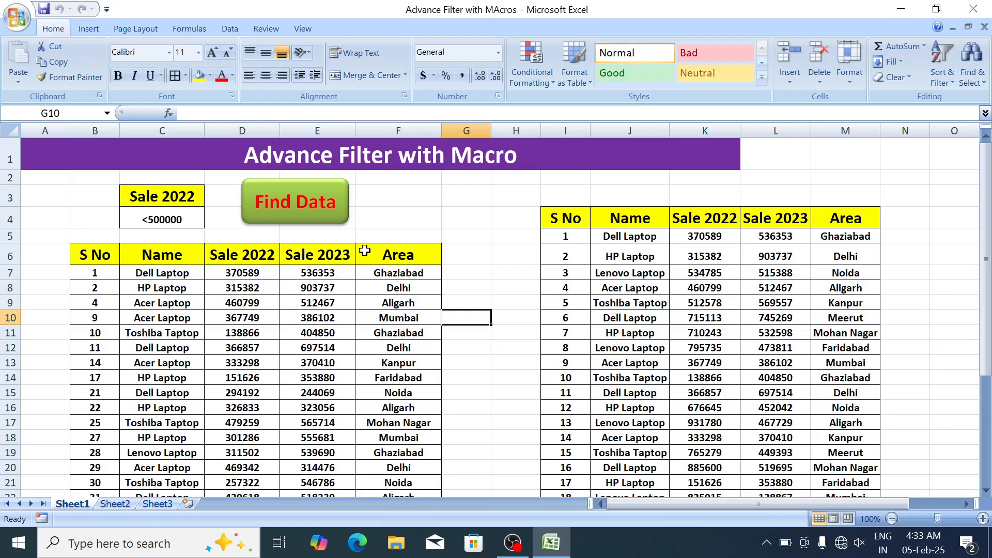
# Set the criteria in C3 and C4 to Area and Delhi and extract the matching records with Find Data.
pyautogui.click(179, 218)
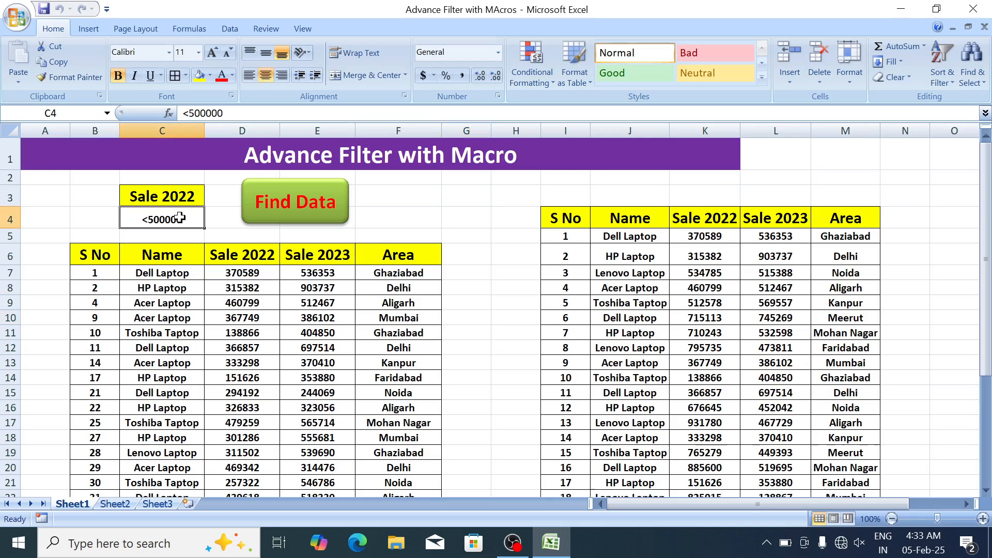
pyautogui.press('Up')
pyautogui.write('Area')
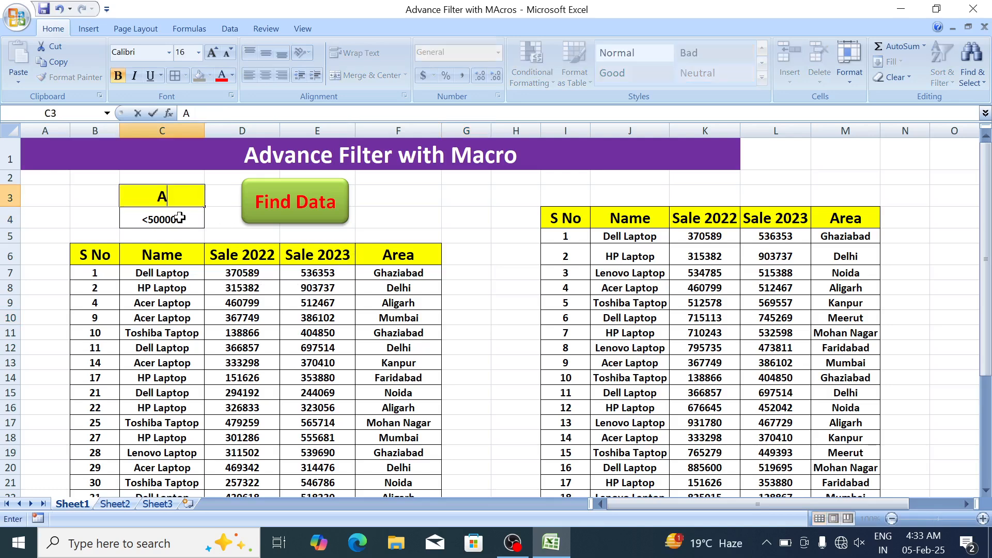
pyautogui.press('Return')
pyautogui.write('Delhi')
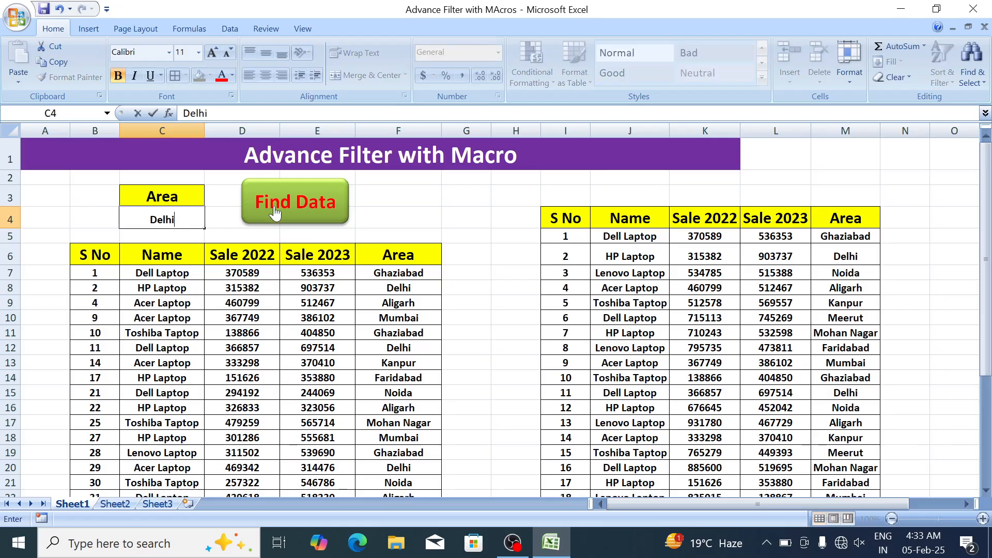
pyautogui.click(274, 212)
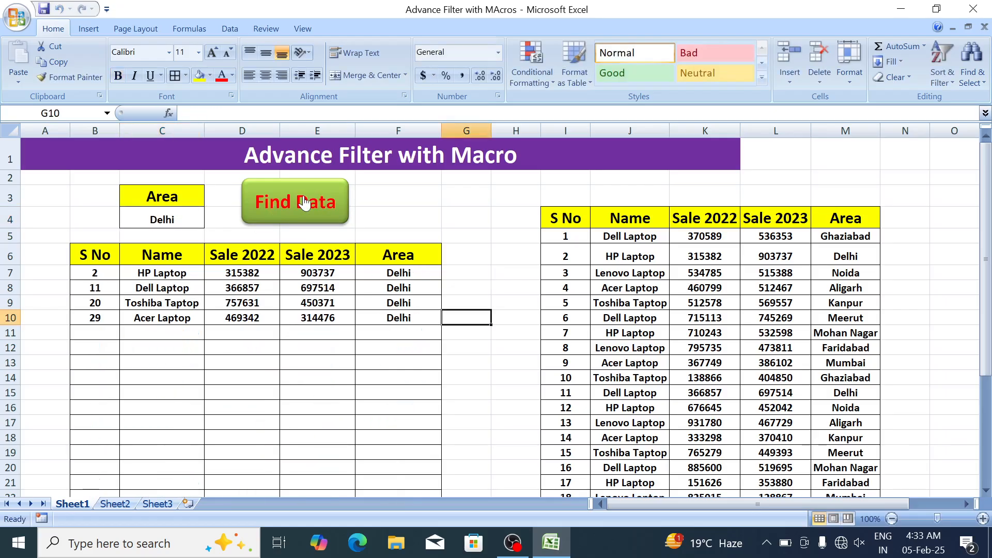
pyautogui.click(380, 191)
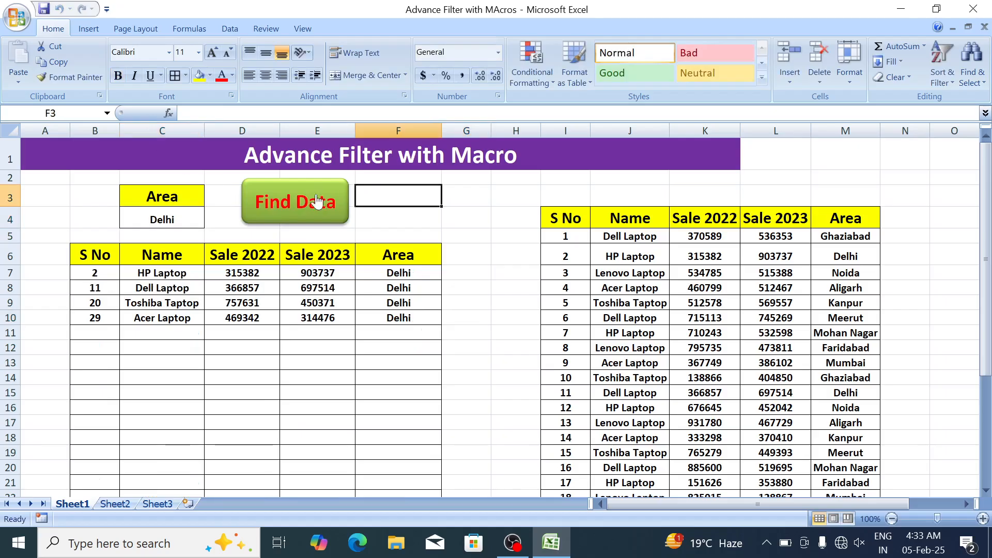
pyautogui.click(319, 205)
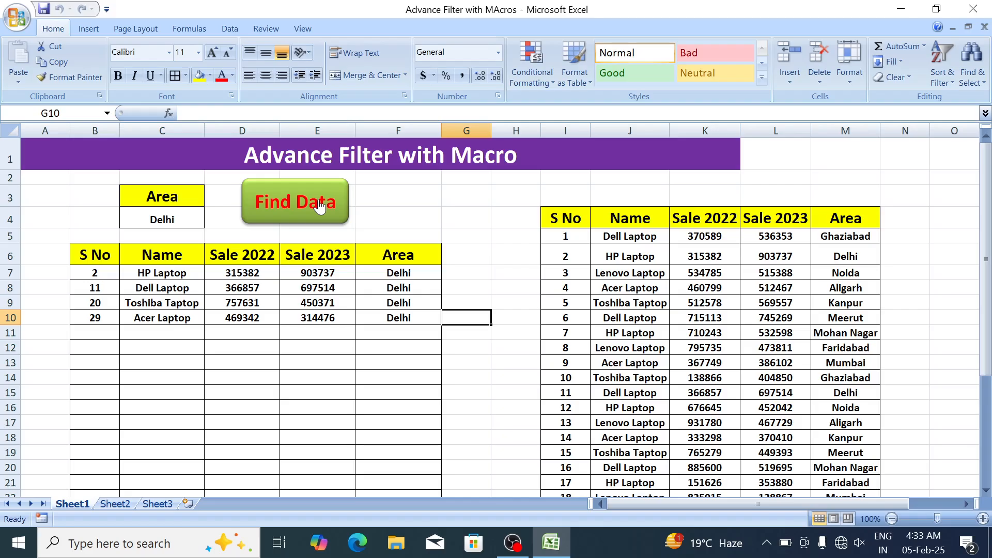
pyautogui.click(402, 196)
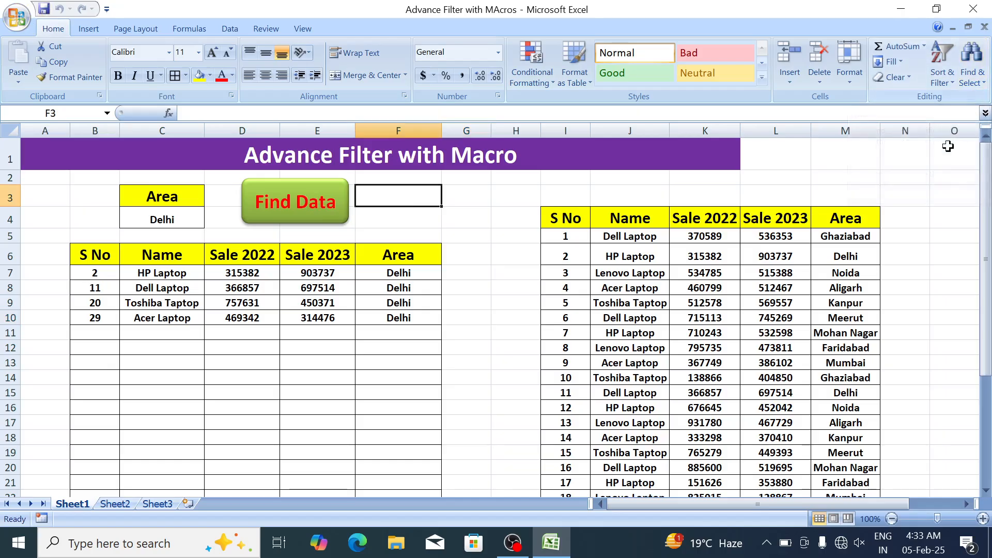
# Select the Find Data button shape as an object with Select Objects and delete it from the sheet.
pyautogui.click(969, 83)
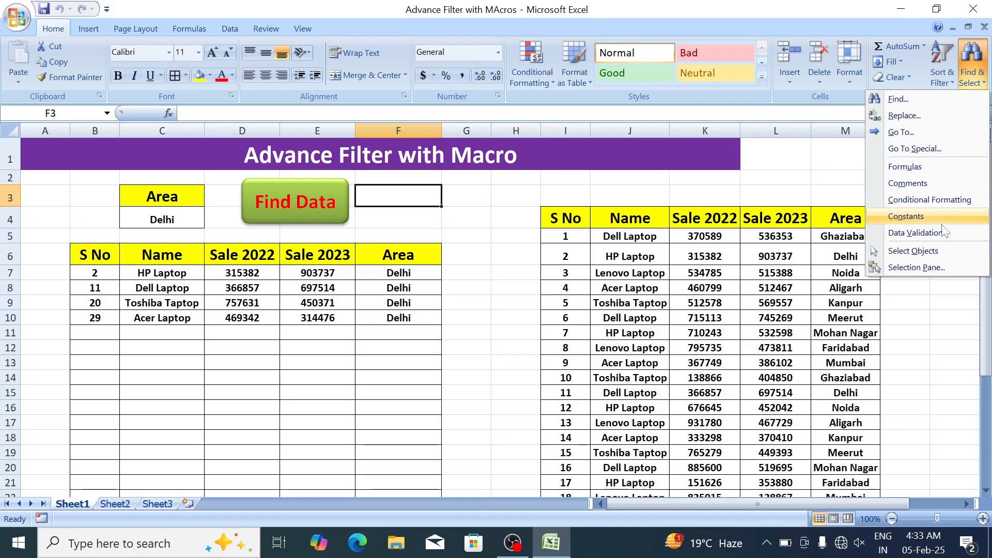
pyautogui.click(938, 252)
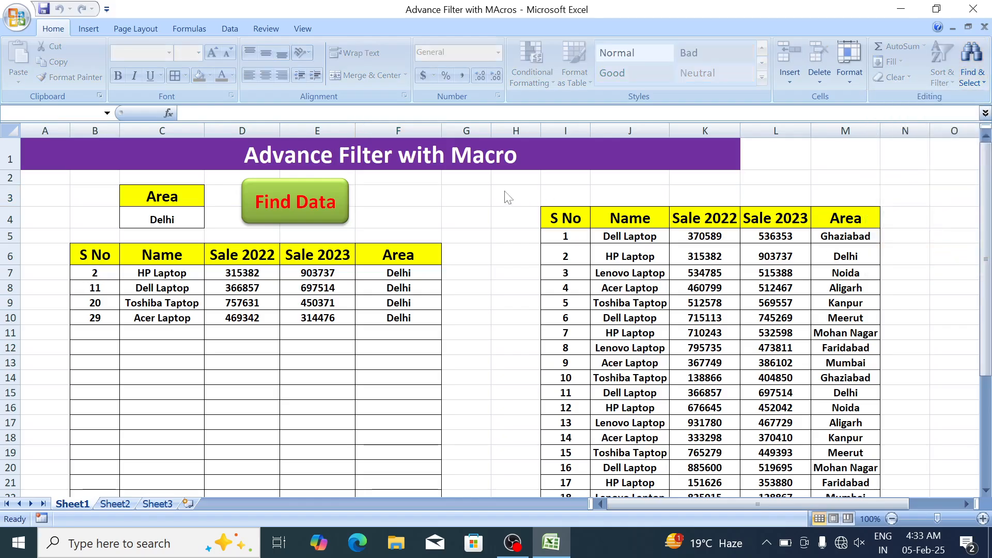
pyautogui.moveTo(381, 263); pyautogui.dragTo(220, 169)
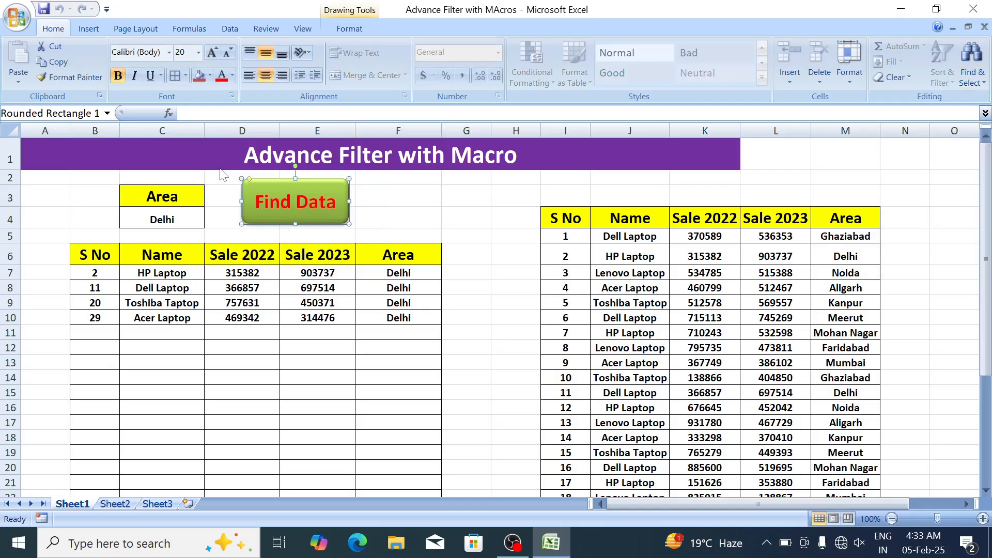
pyautogui.press('Delete')
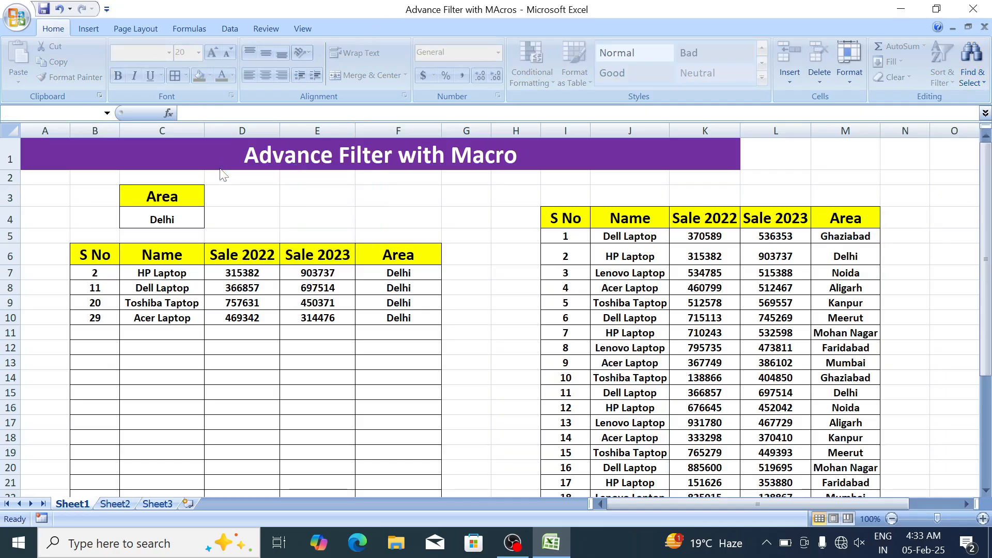
pyautogui.click(284, 202)
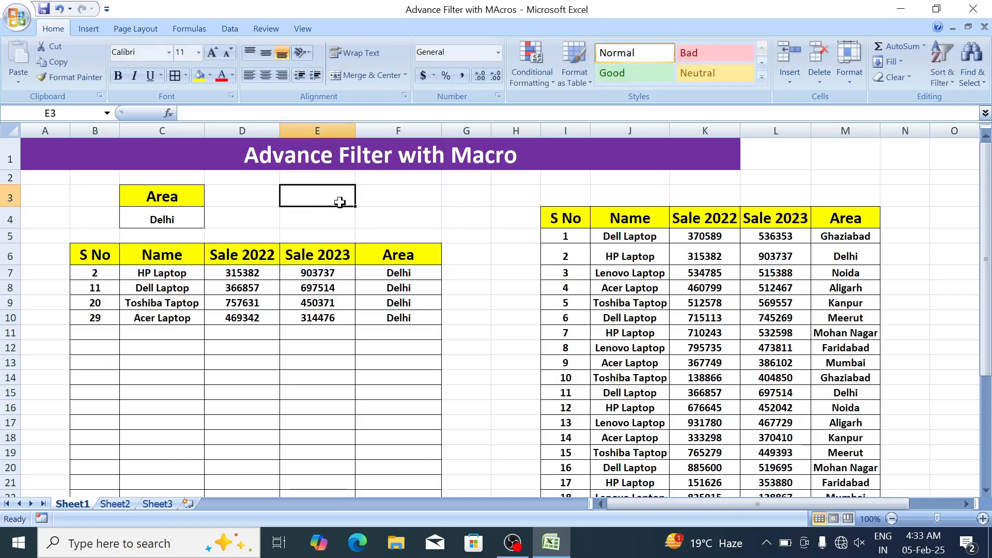